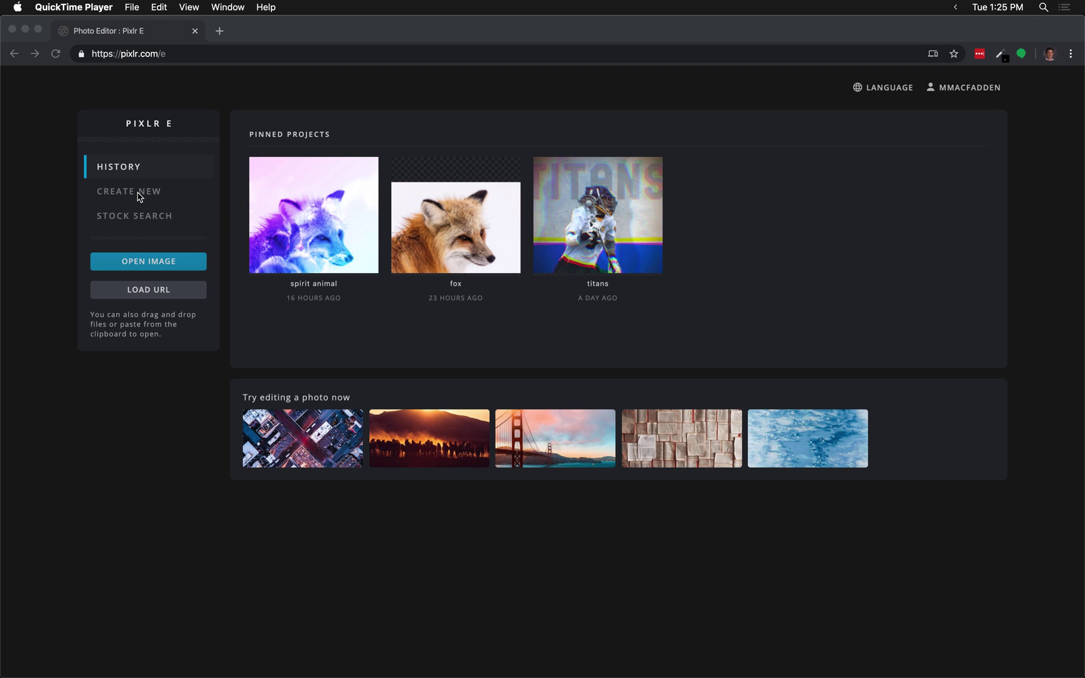
Step: Start a new image from the Instagram 1080 × 1080 preset and change the height to 1350 px
click(150, 197)
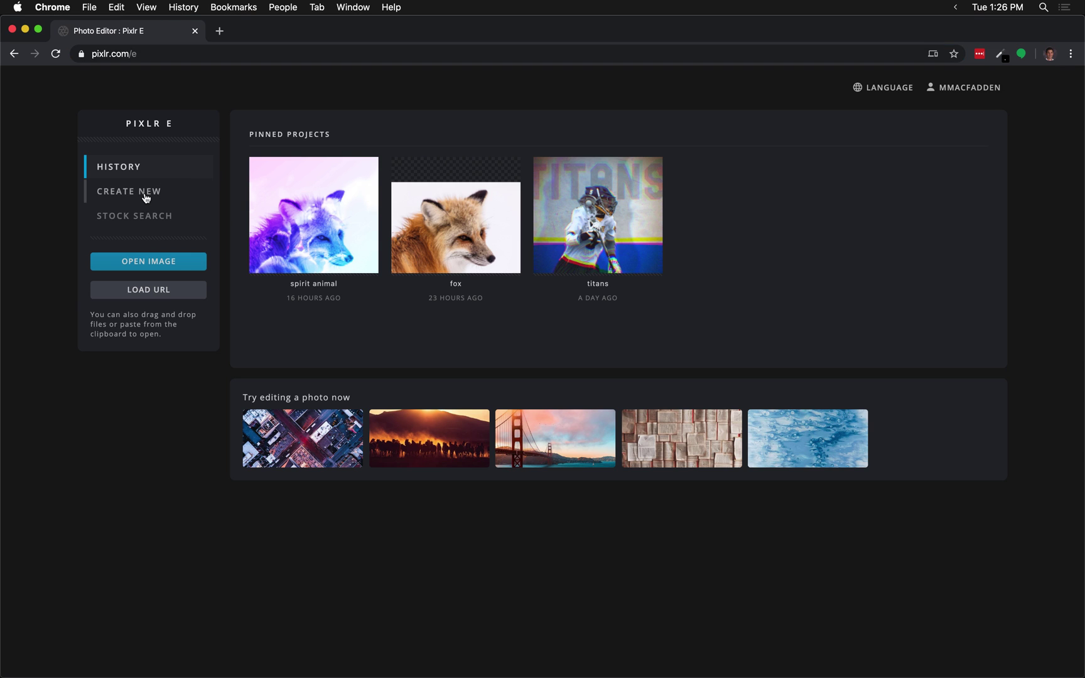
click(150, 198)
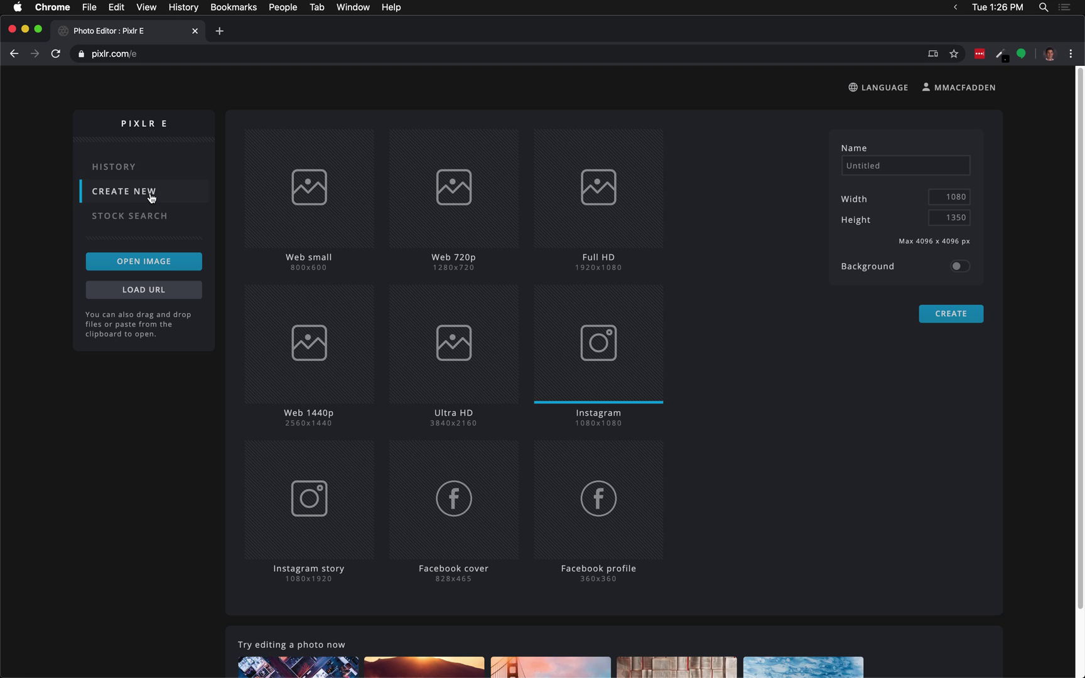
click(597, 330)
click(952, 223)
drag(953, 219, 982, 219)
drag(952, 218, 980, 219)
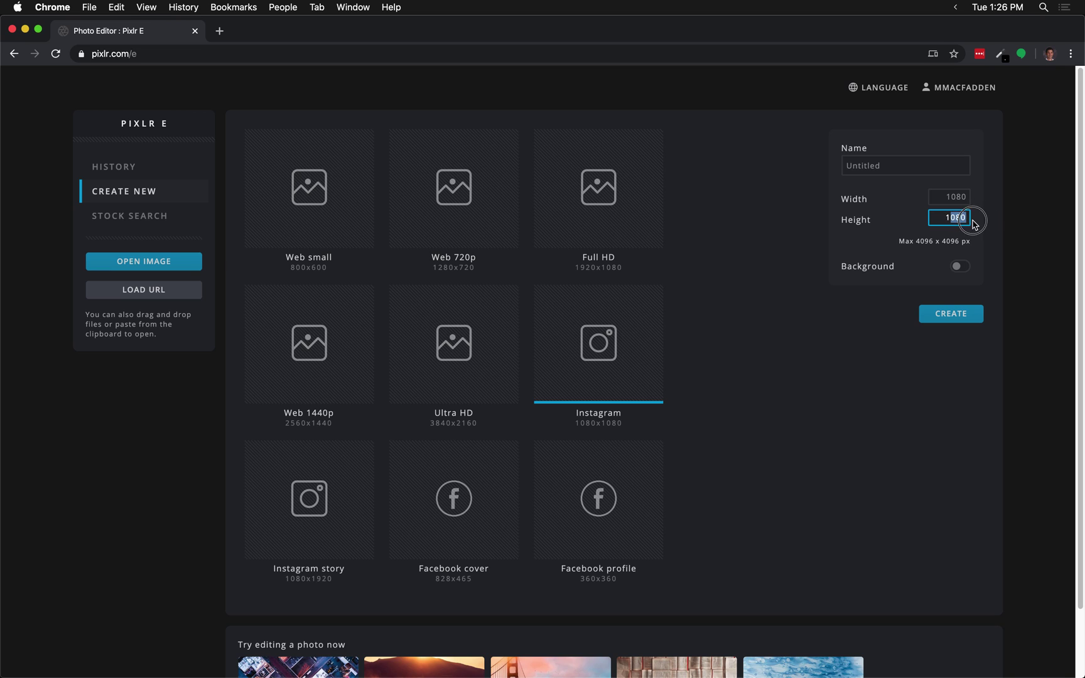
text(35)
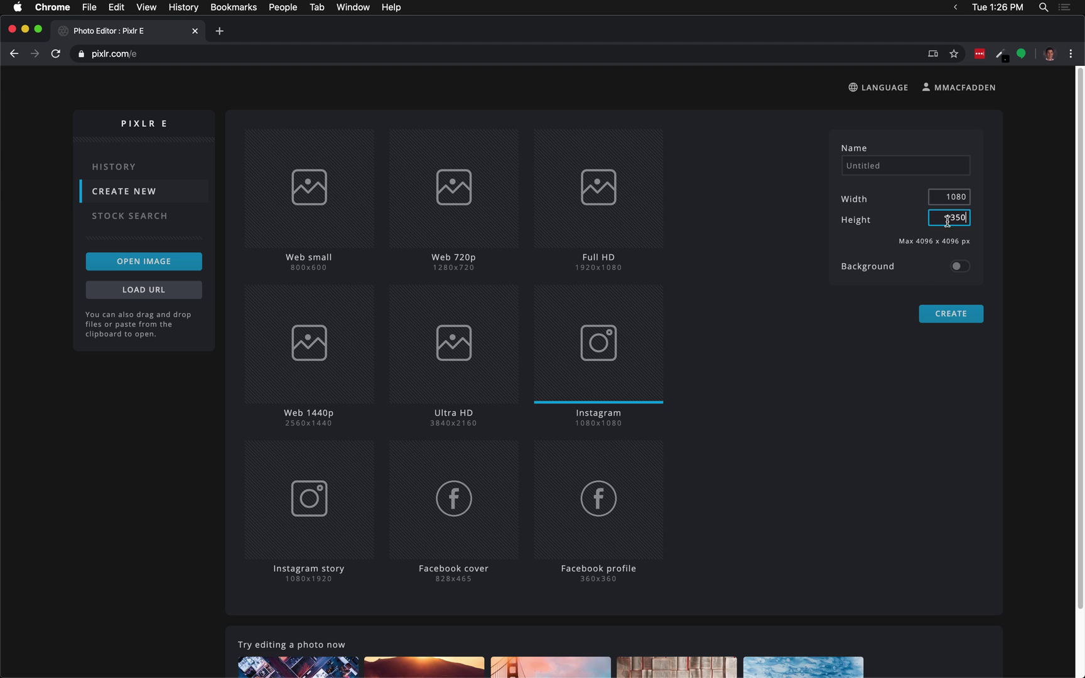
Step: Create the blank 1080 × 1350 canvas, then collapse and restore the side panels
click(963, 314)
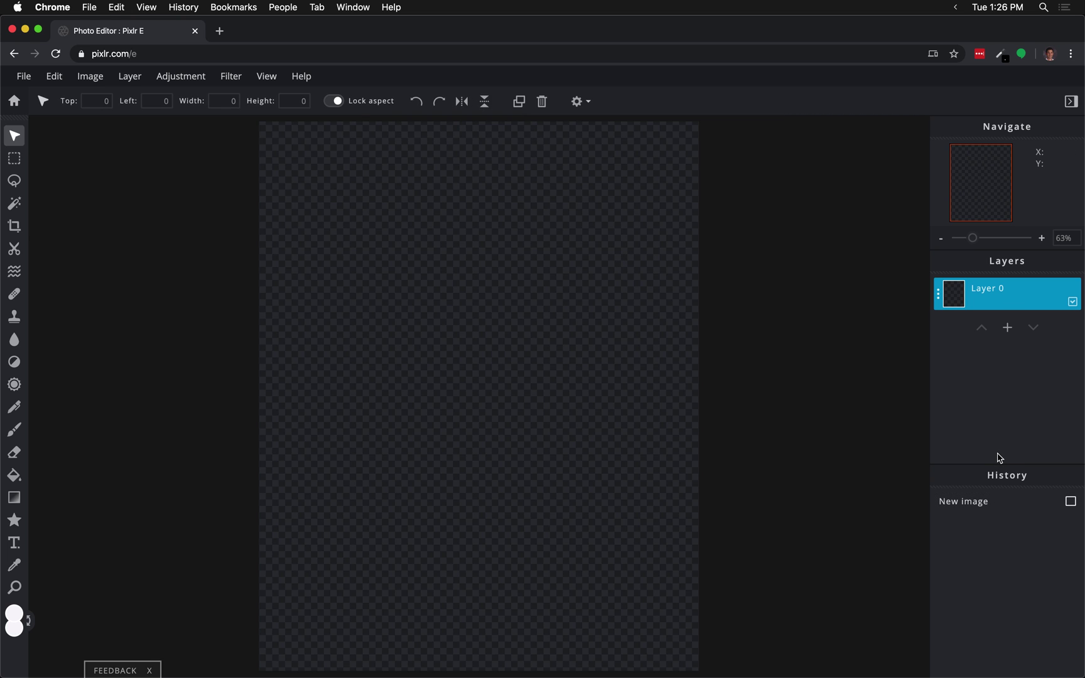
click(1071, 103)
click(1071, 103)
Step: Open fox.jpg and add it as a new layer in the current document
click(25, 77)
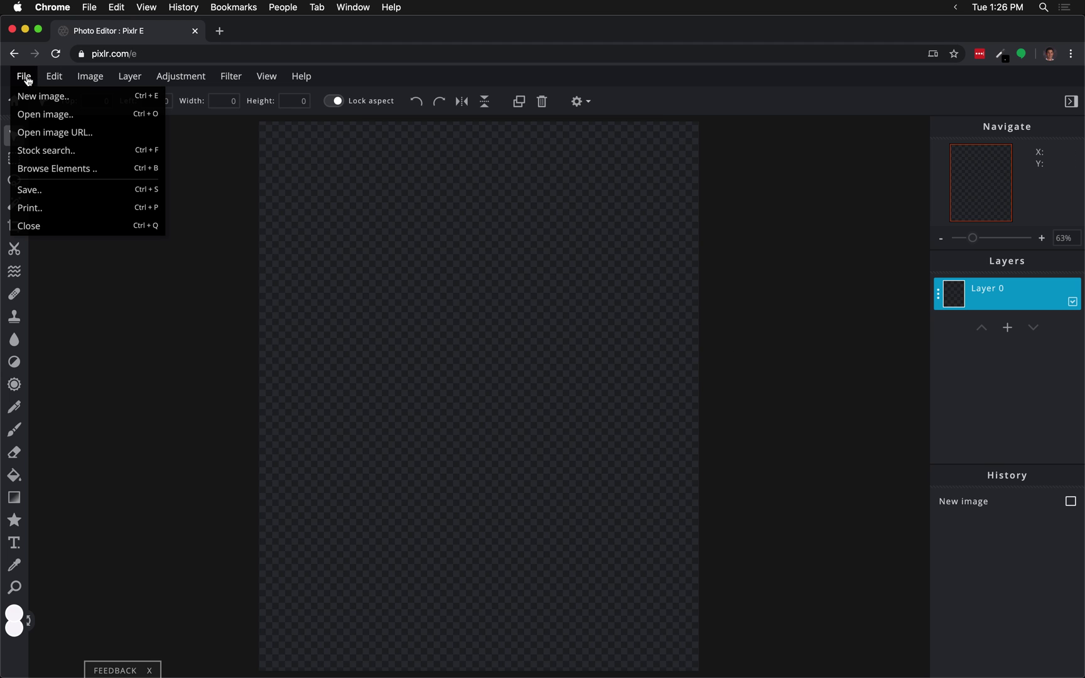
click(99, 115)
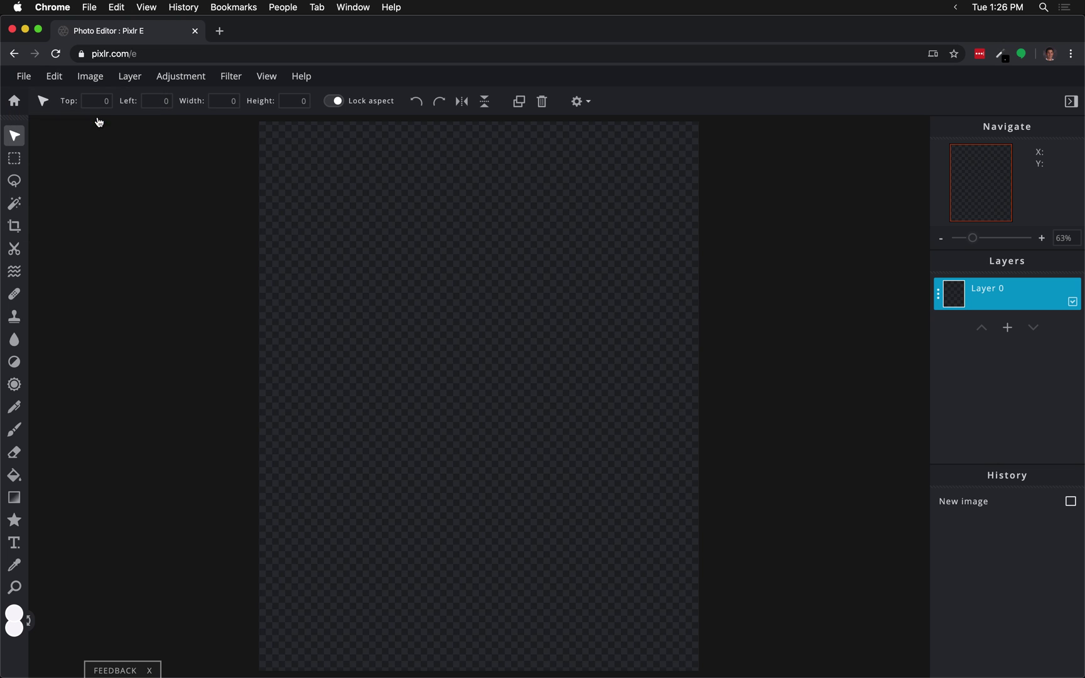
click(407, 112)
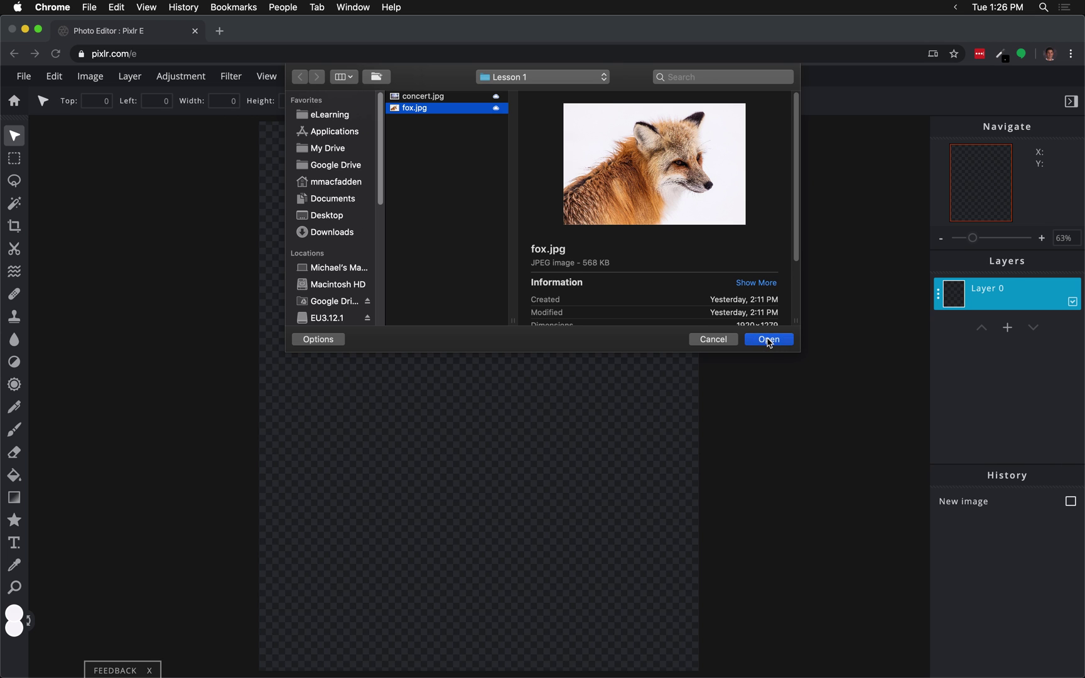
click(768, 340)
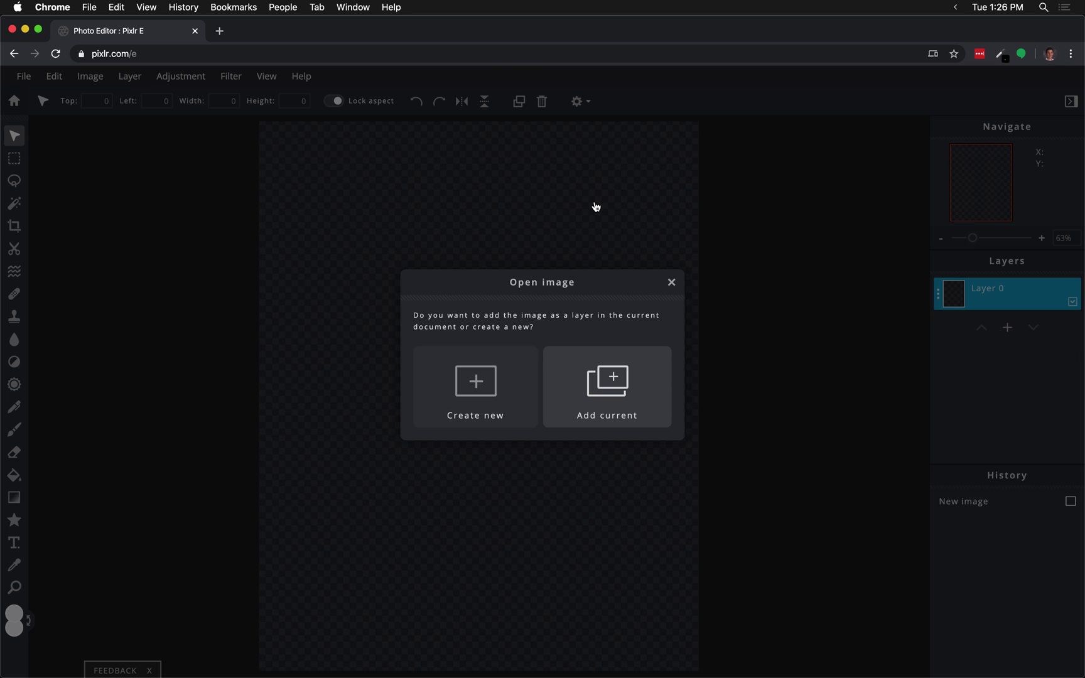
click(571, 364)
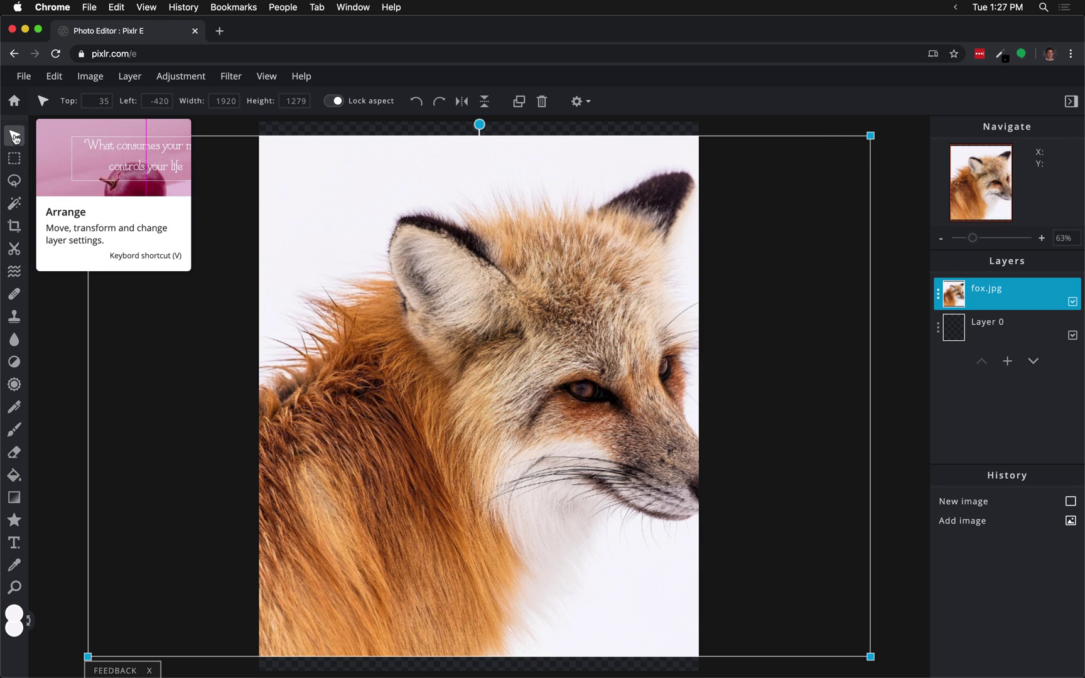
Step: Scale the fox layer to 1458 × 971 and place it at left −301, top 379
click(577, 102)
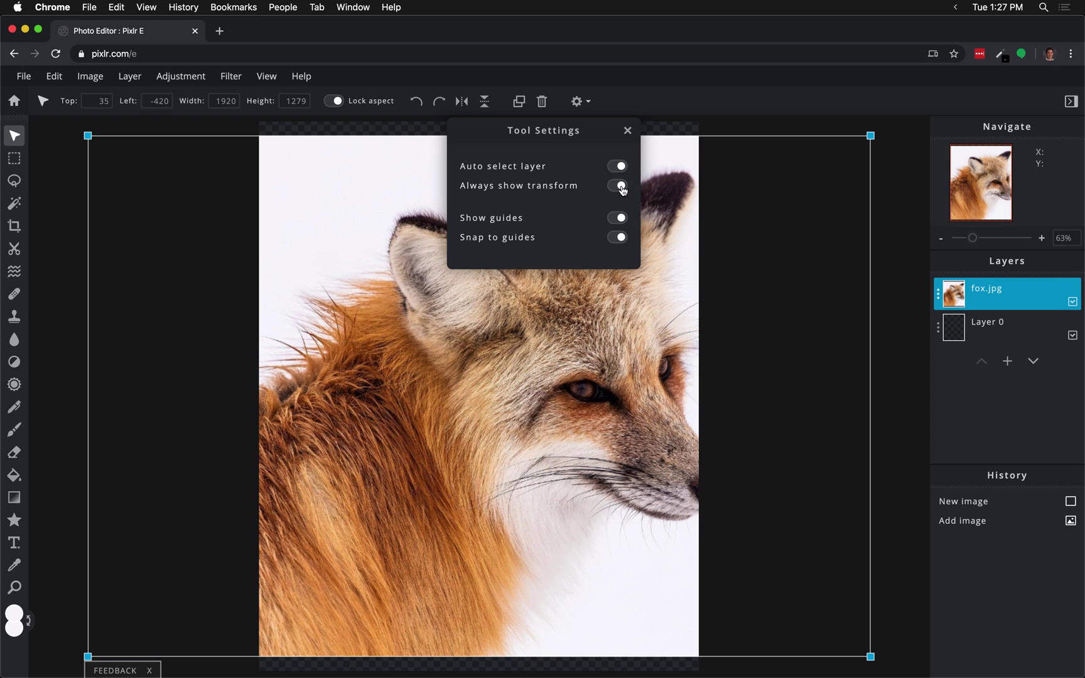
click(721, 102)
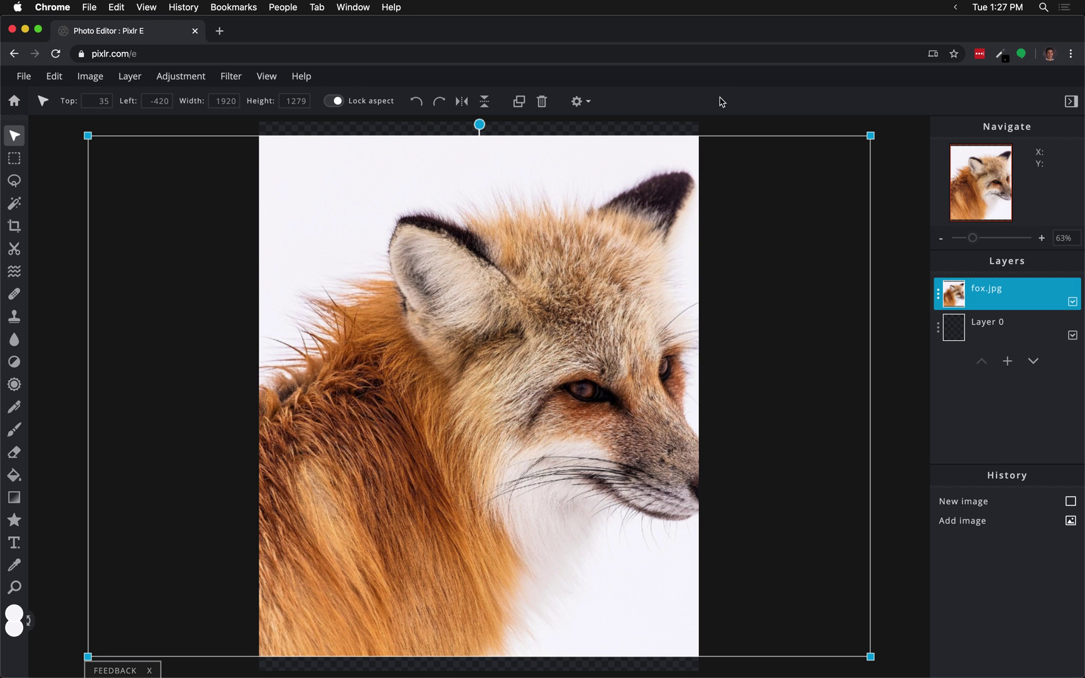
drag(870, 136, 683, 278)
drag(585, 342, 619, 360)
scroll(567, 311, down, 4)
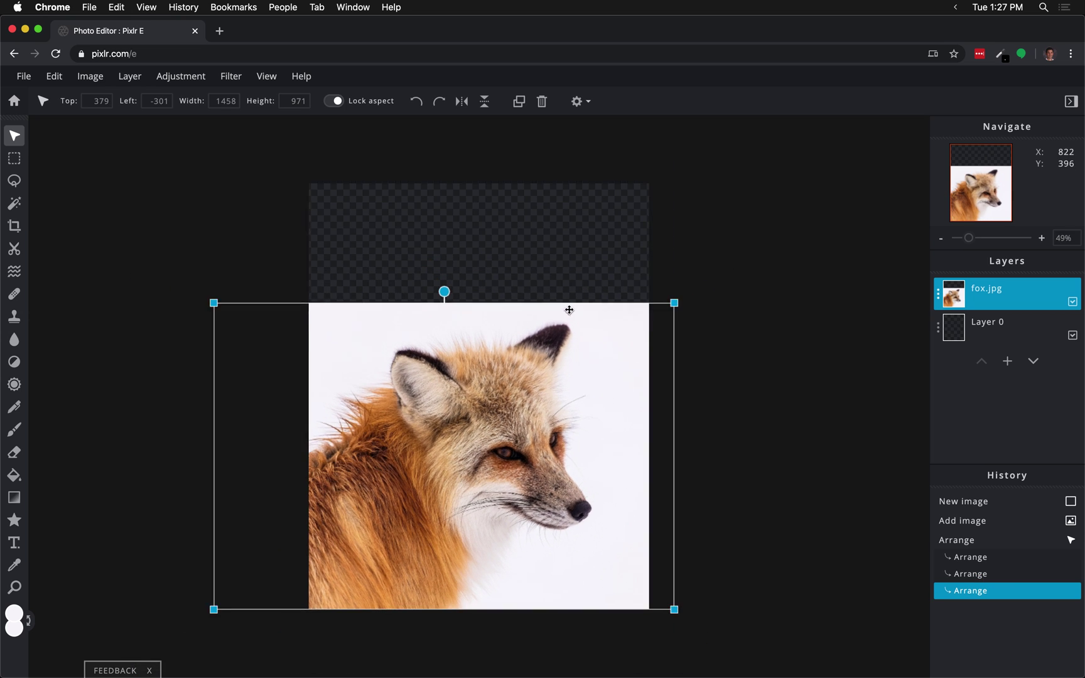
scroll(568, 311, up, 3)
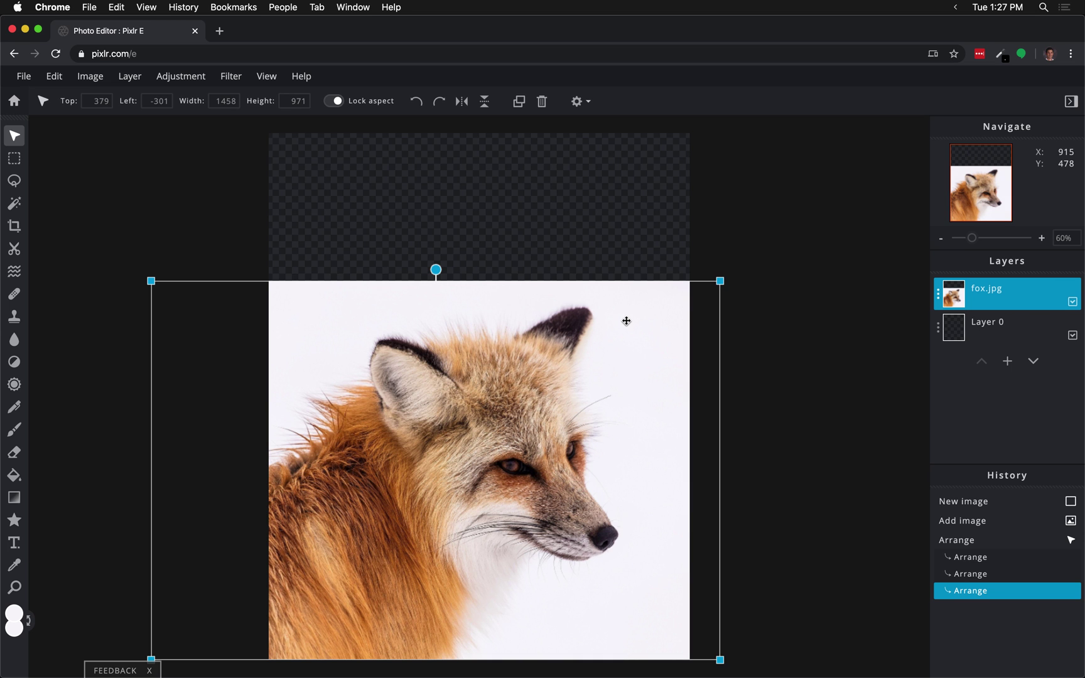
scroll(626, 321, down, 4)
scroll(626, 321, up, 5)
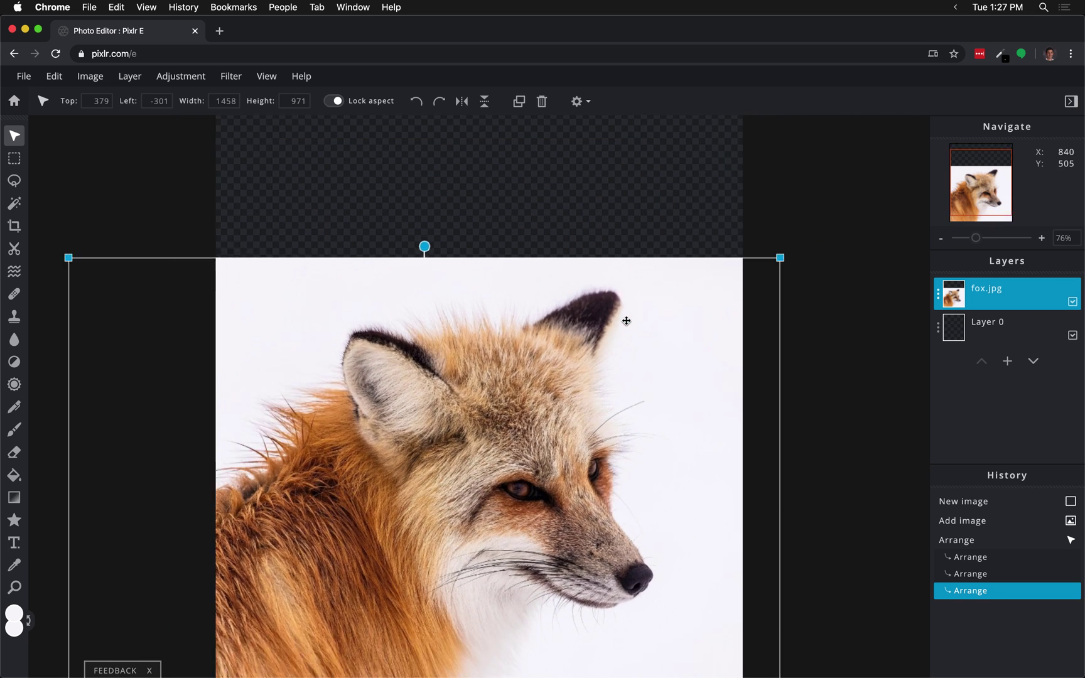
scroll(626, 321, down, 4)
scroll(626, 321, up, 3)
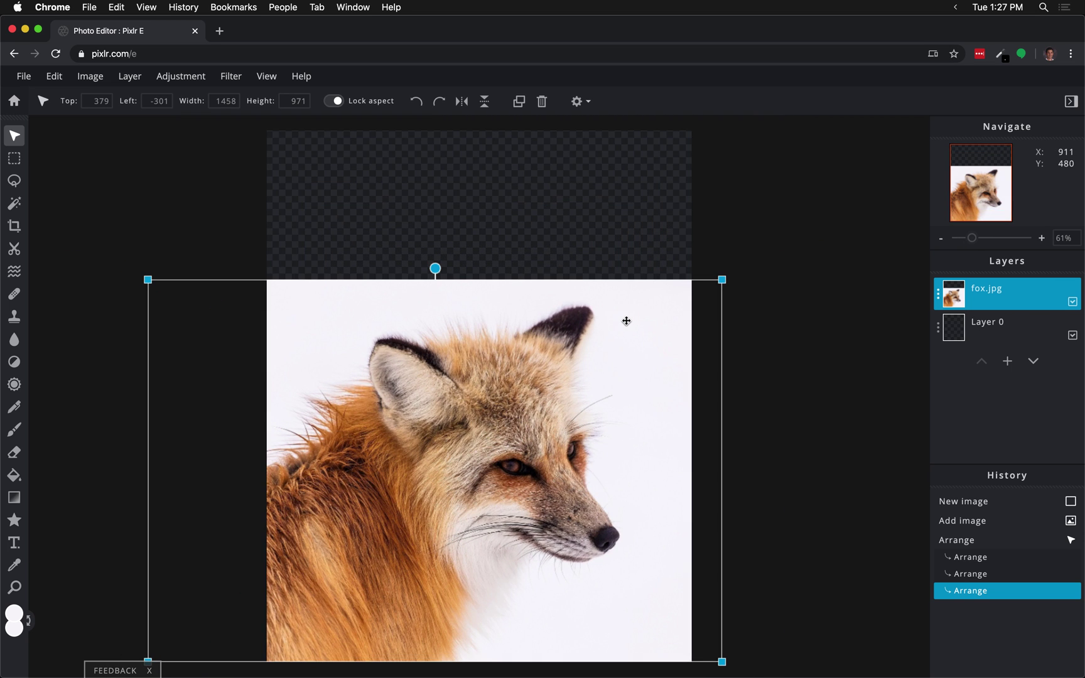
scroll(625, 320, down, 1)
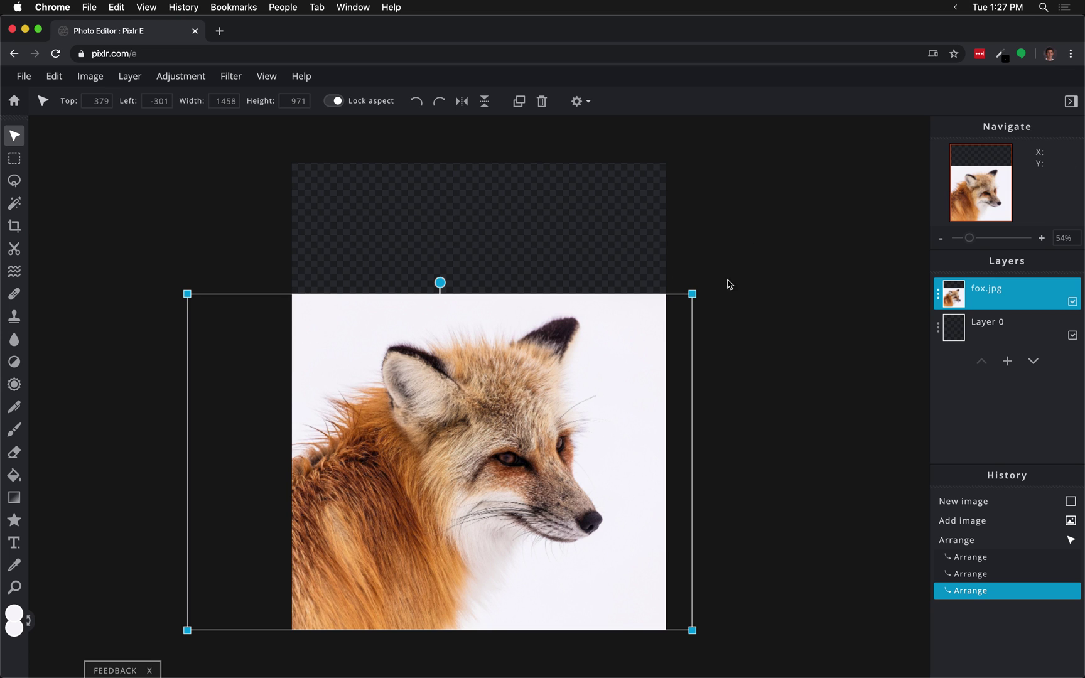
Step: Sample the off-white background colour with the Color Picker and select Layer 0
click(721, 298)
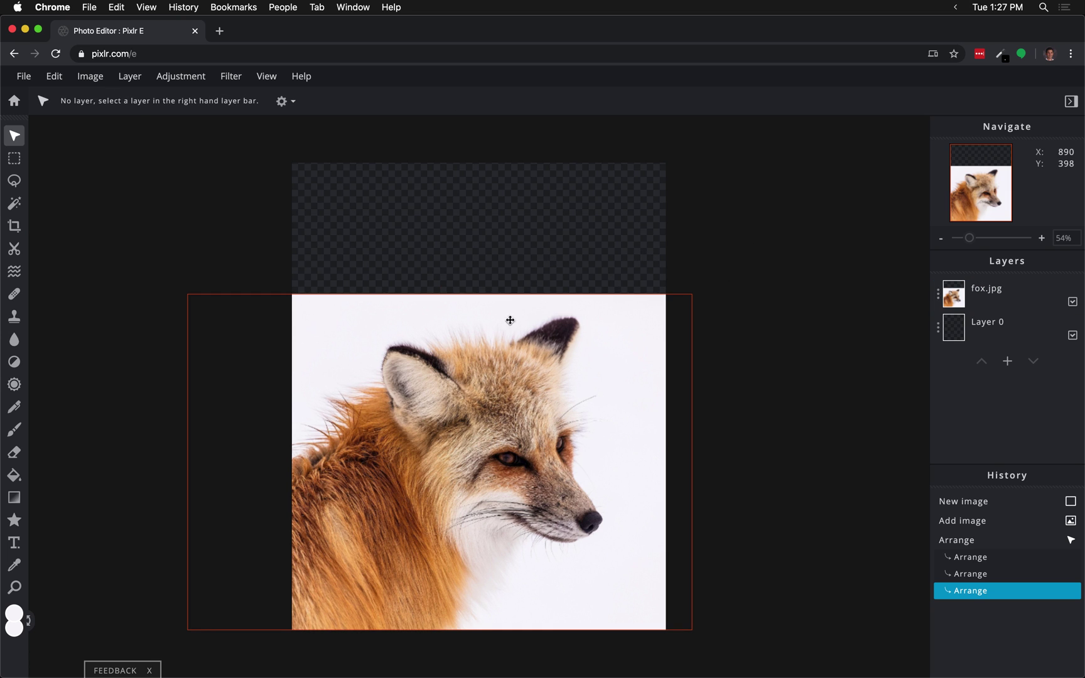
click(18, 567)
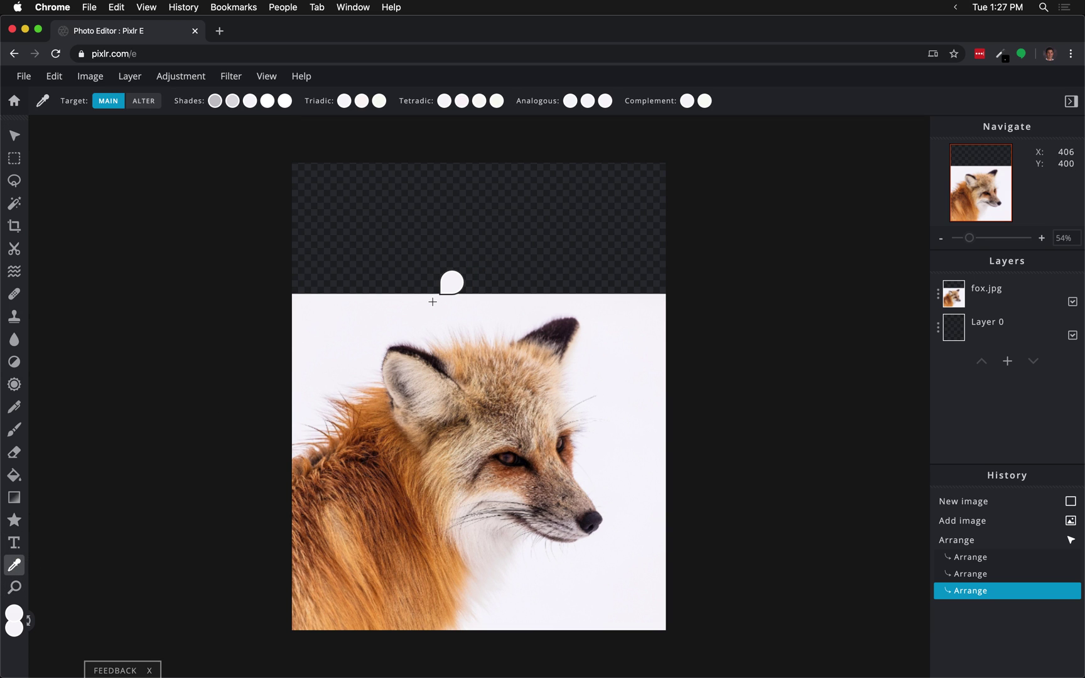
click(987, 328)
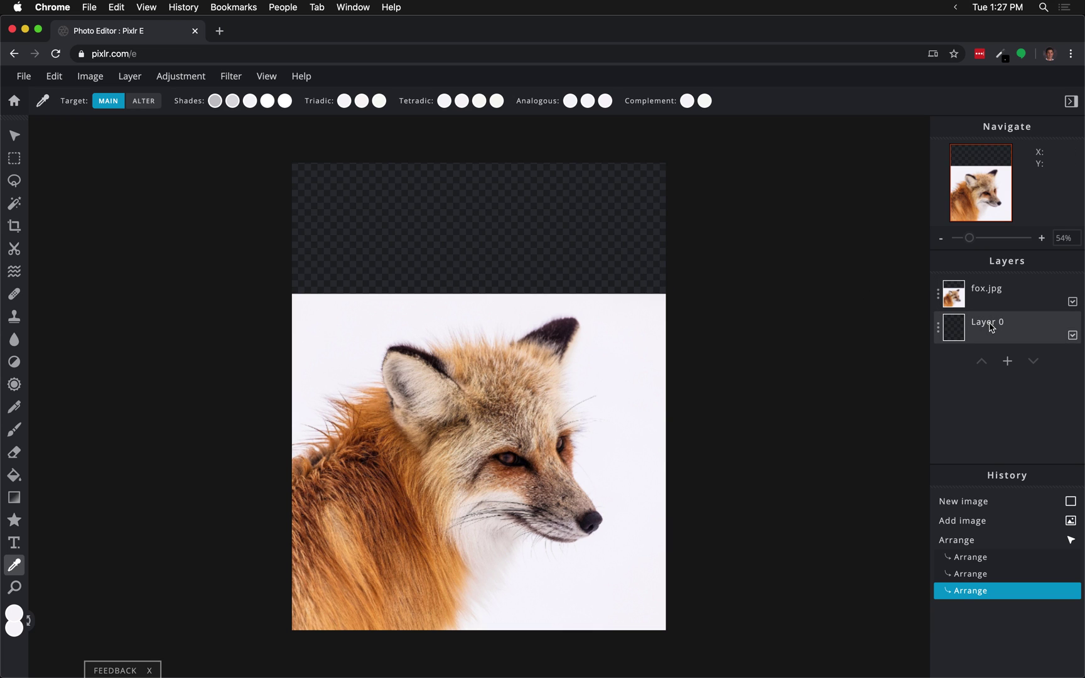
click(989, 326)
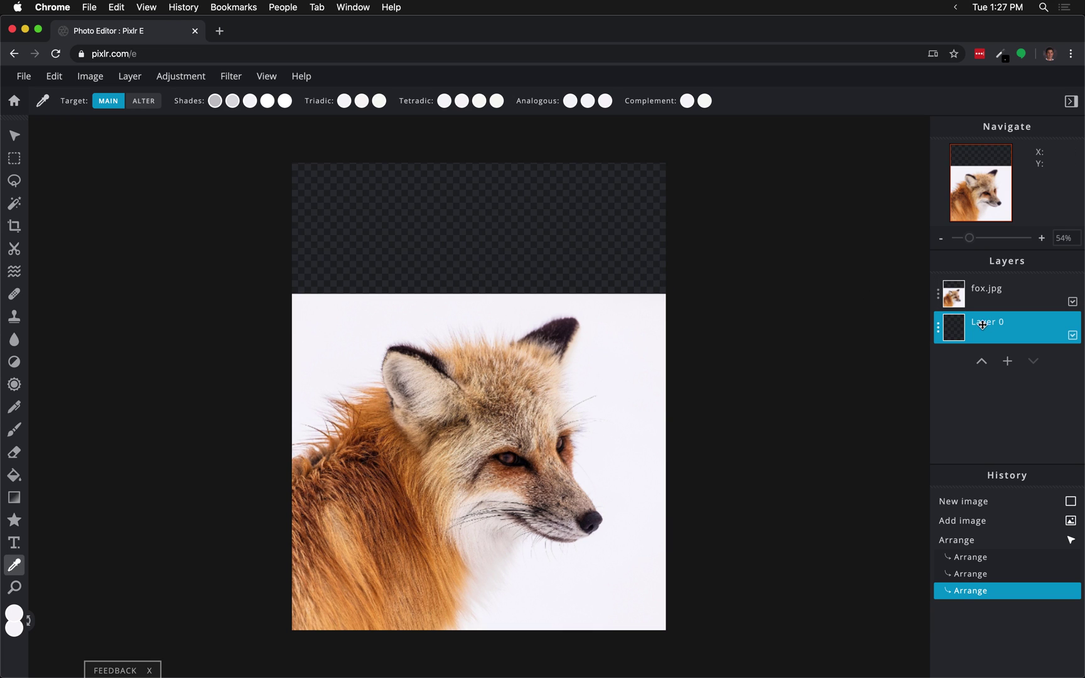
Step: Rename the bottom layer to BG
click(940, 332)
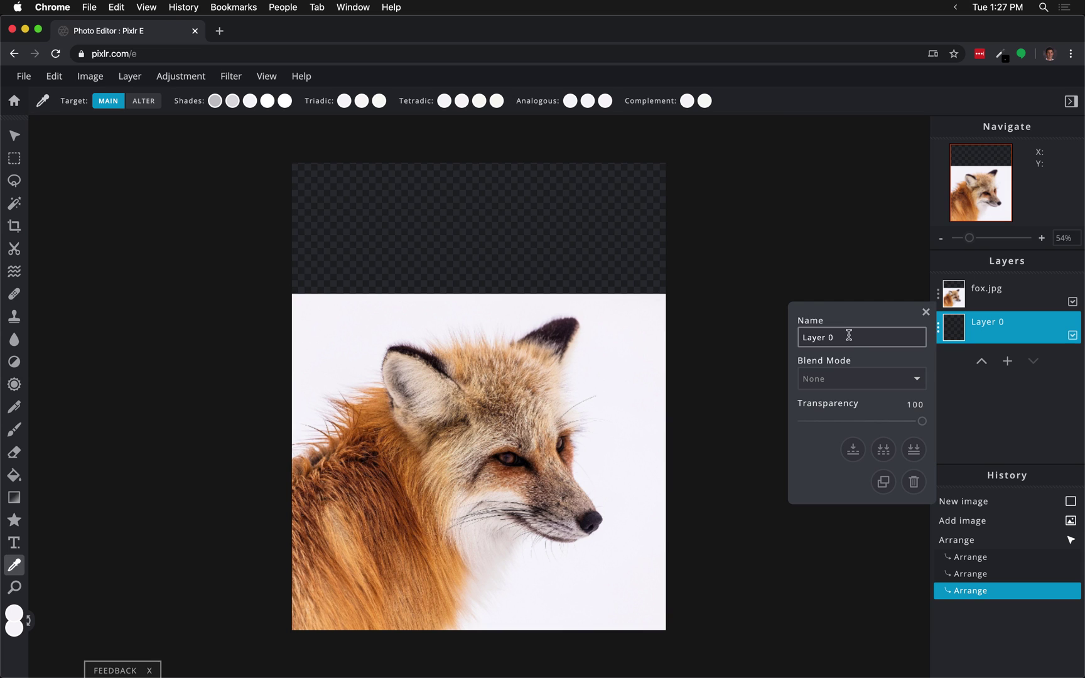
drag(848, 336, 770, 334)
text(BG)
click(1002, 327)
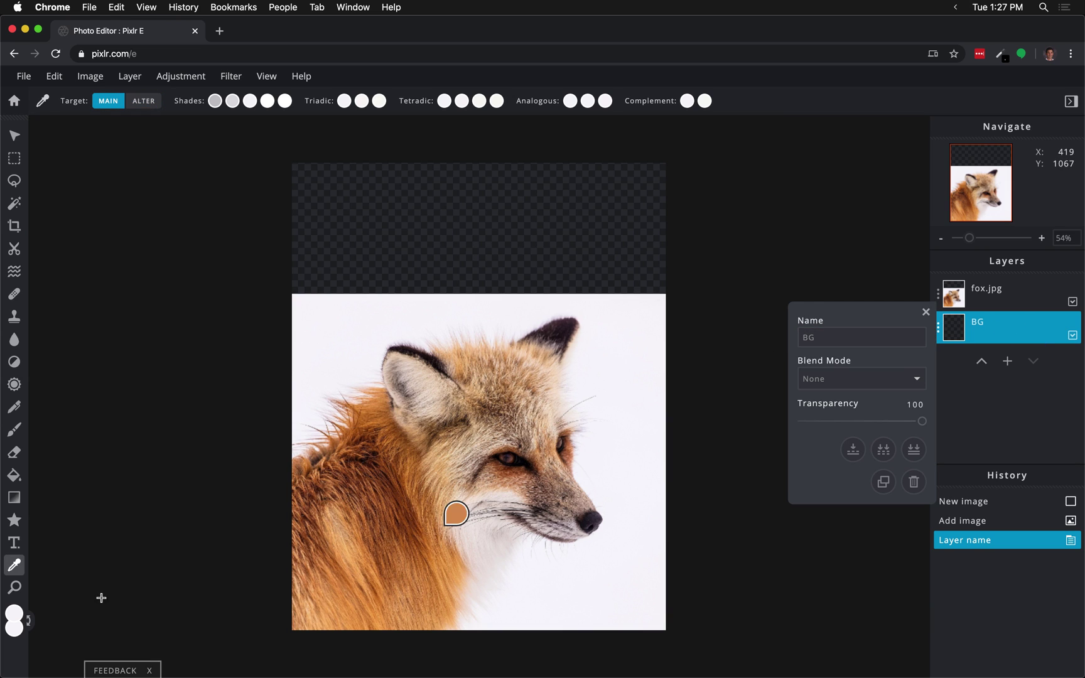
Step: Check that the foreground colour's hex value is #F6F4F9
click(14, 613)
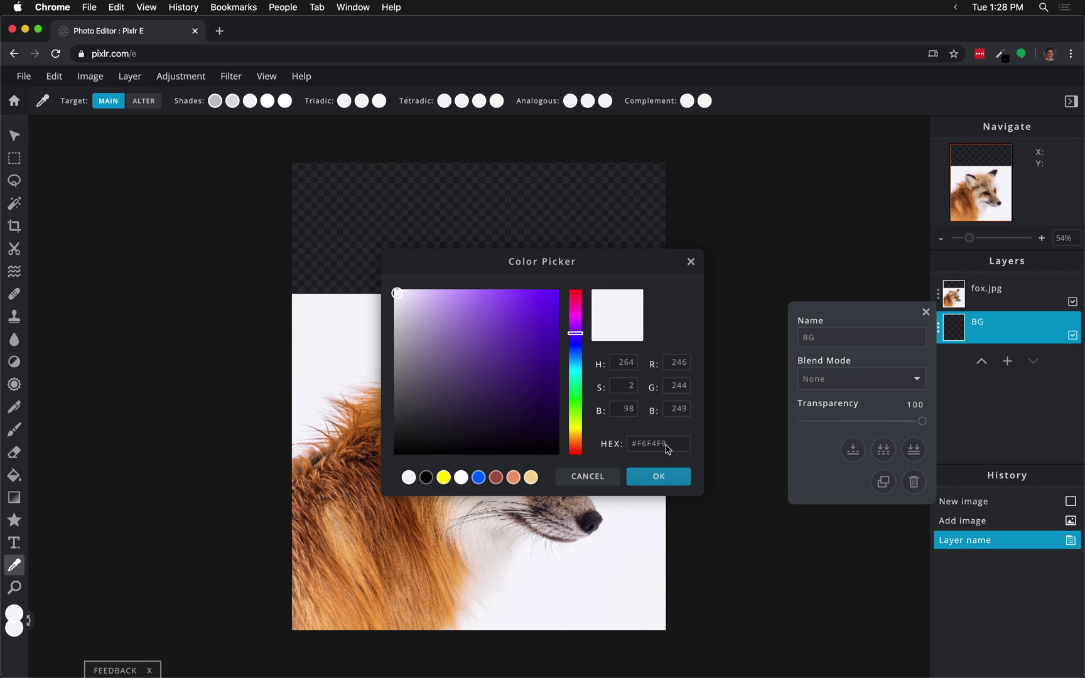
drag(672, 443, 619, 447)
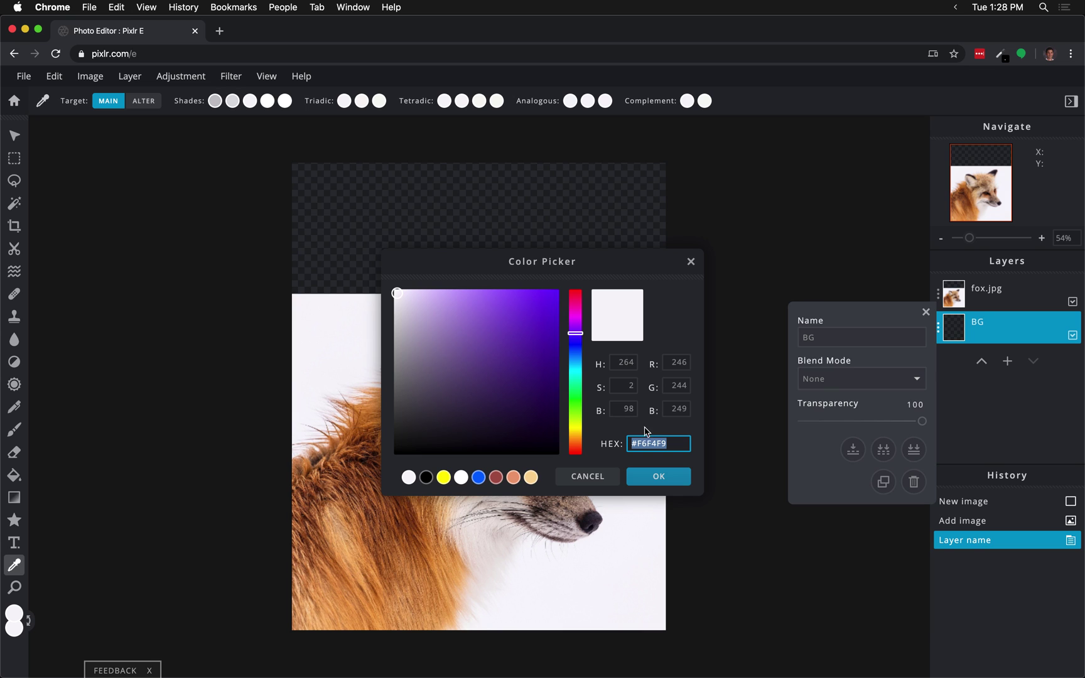
click(691, 261)
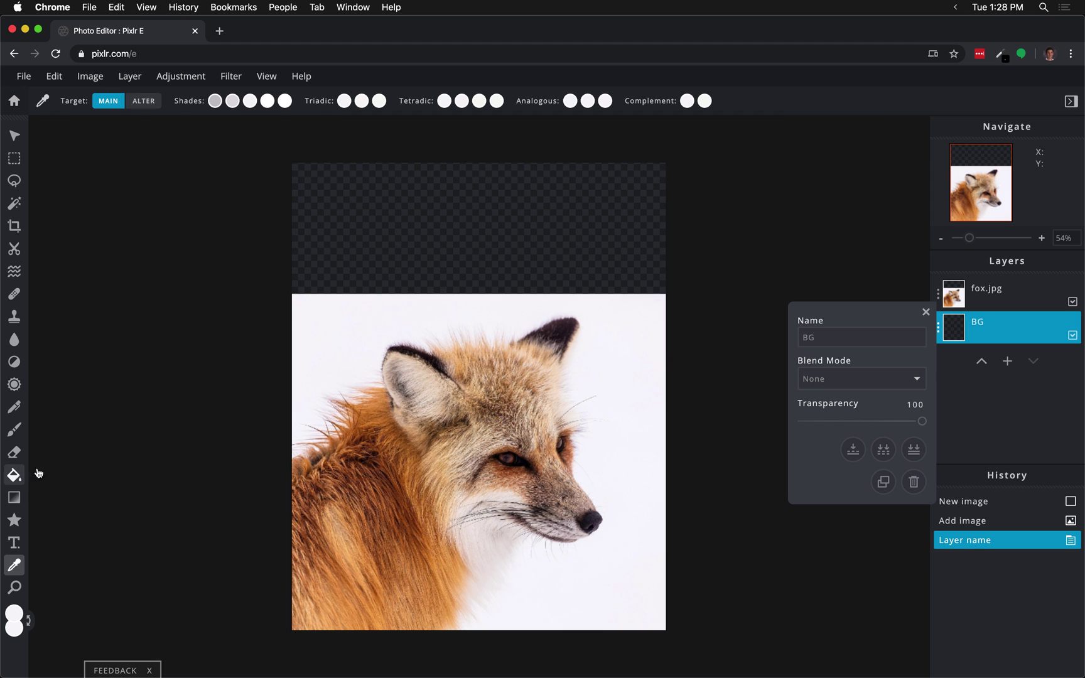
Step: Fill the BG layer with off-white using the Paint Bucket, hide BG, and select fox.jpg
click(15, 474)
click(487, 266)
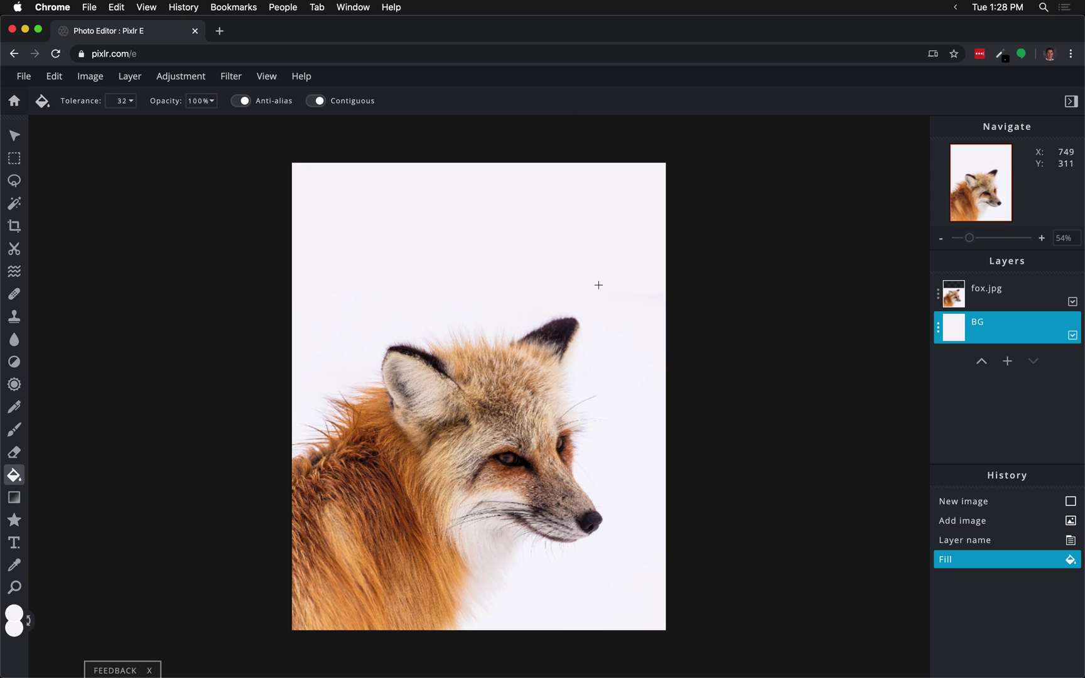
scroll(656, 292, up, 3)
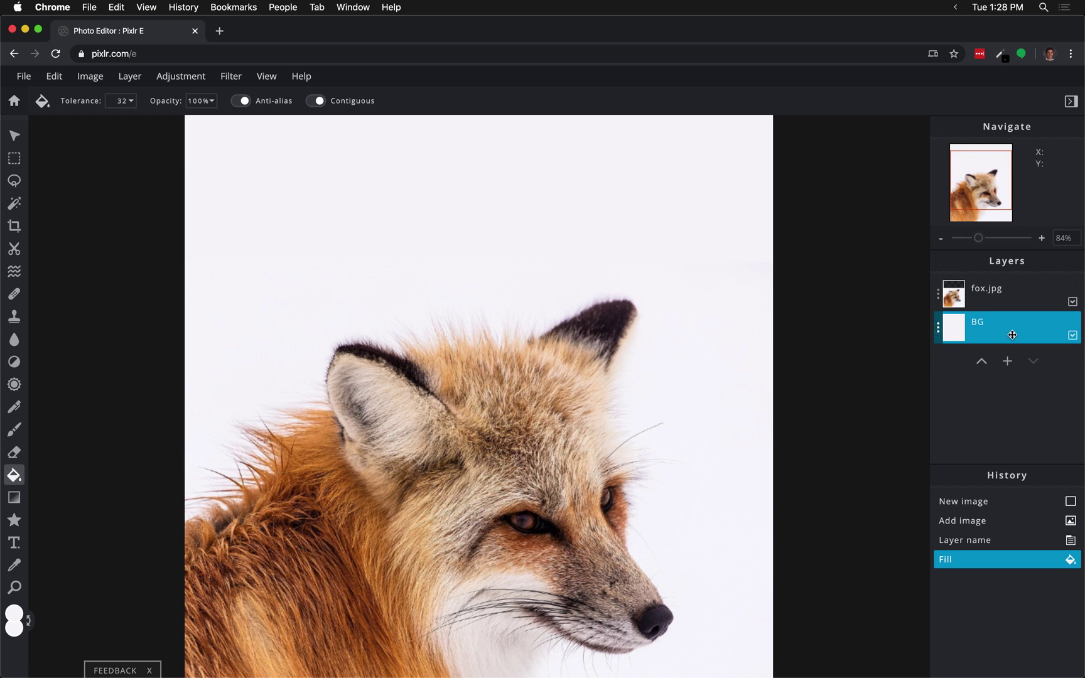
click(1073, 337)
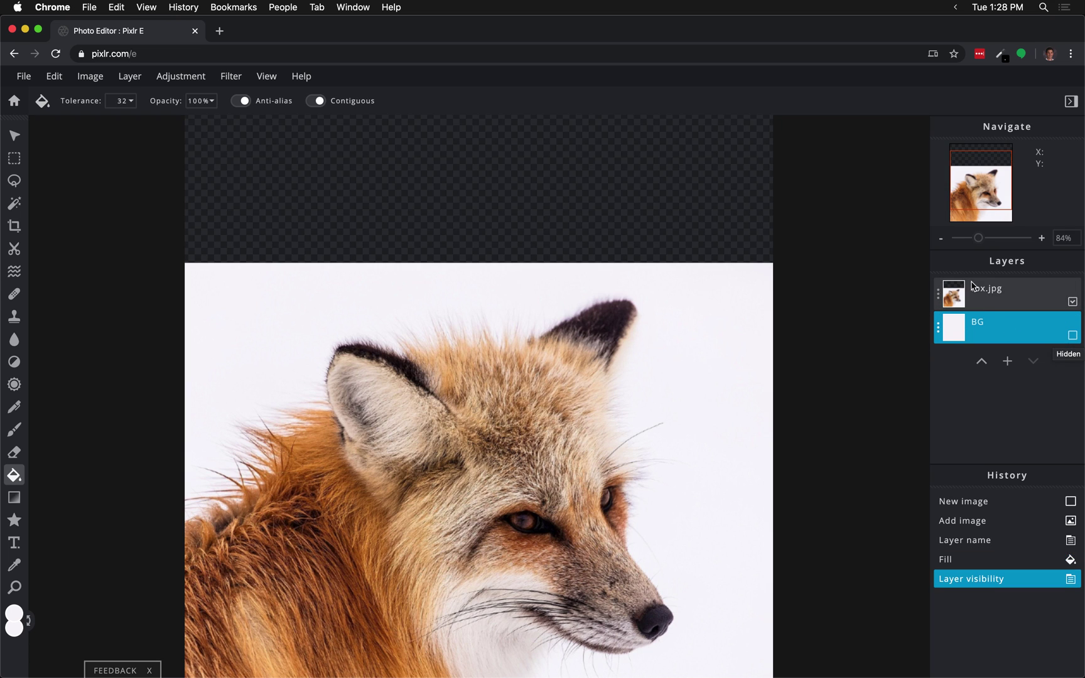
click(998, 296)
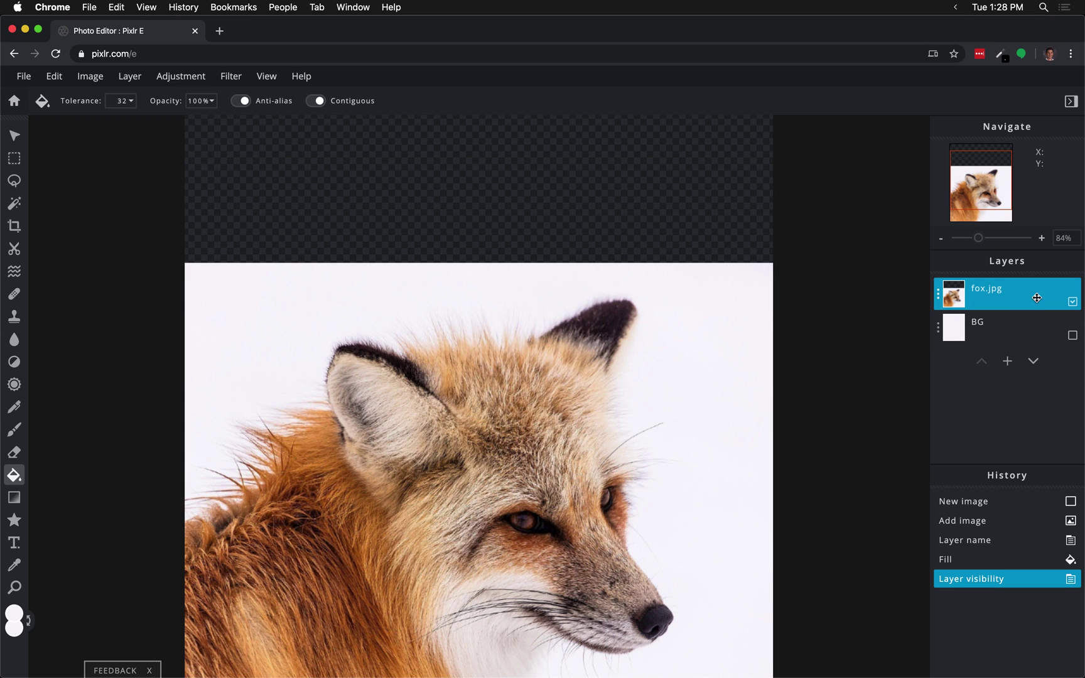
Step: Set the Cutout tool to Draw Cutout with a 145px brush
click(15, 249)
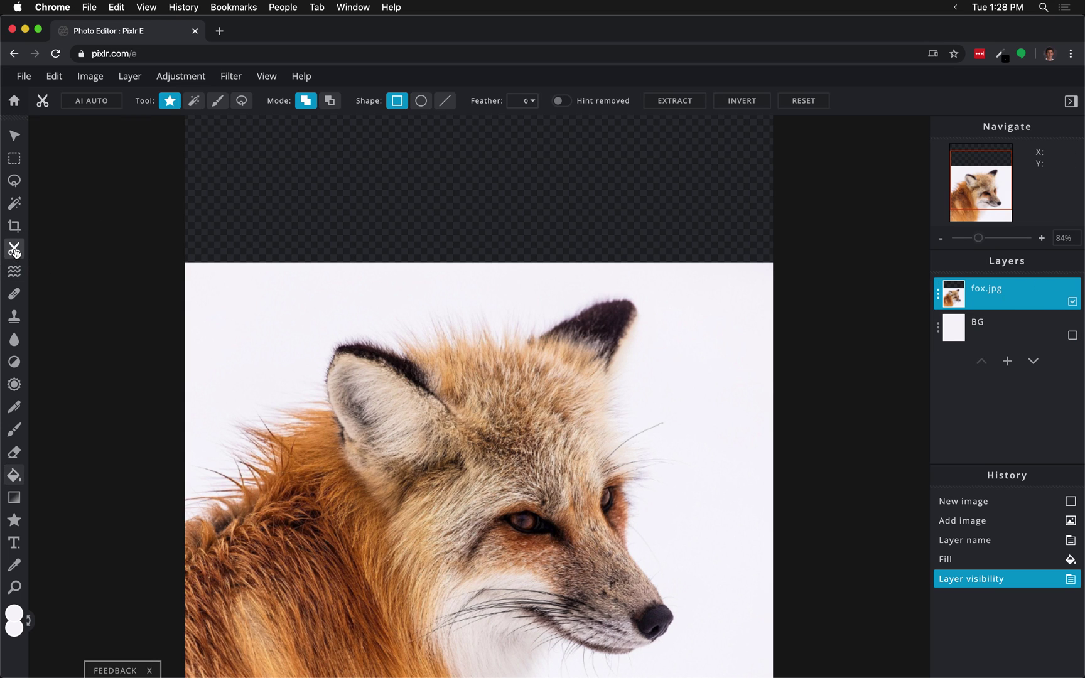
click(217, 103)
click(217, 102)
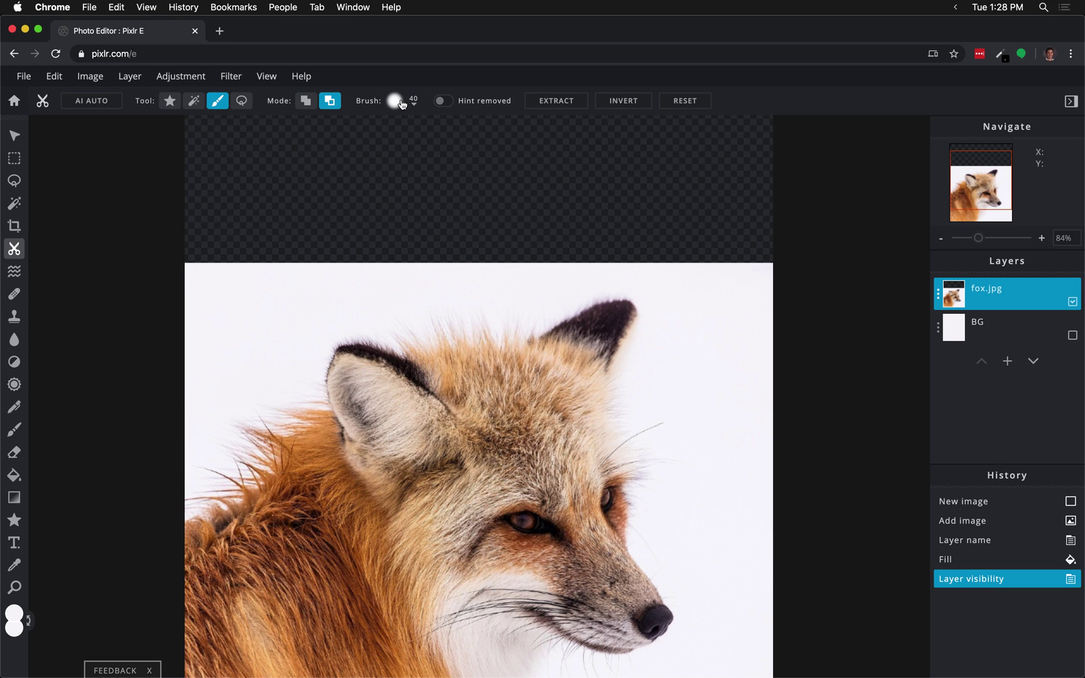
click(394, 103)
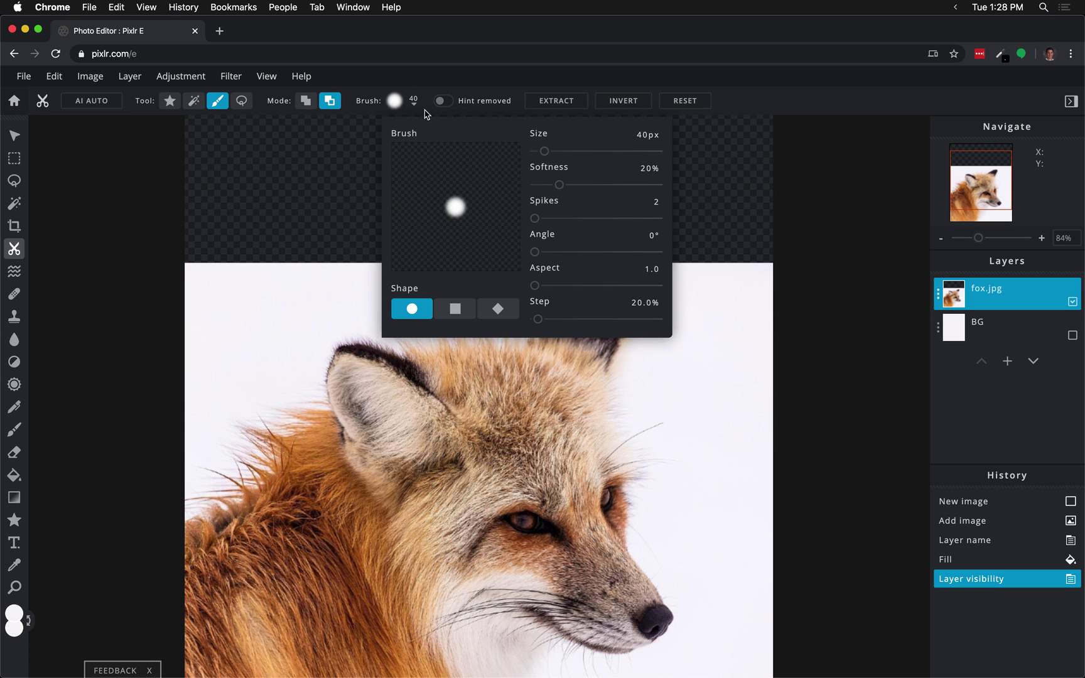
click(576, 151)
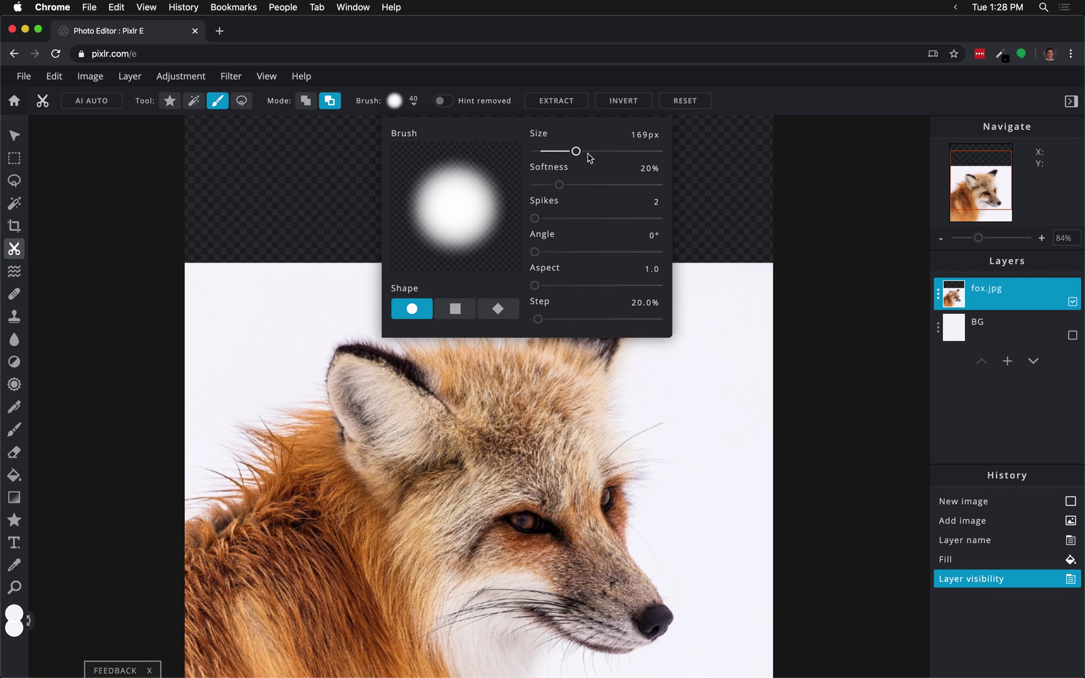
mouse_move(574, 151)
mouse_down()
mouse_move(555, 189)
mouse_move(585, 190)
mouse_up()
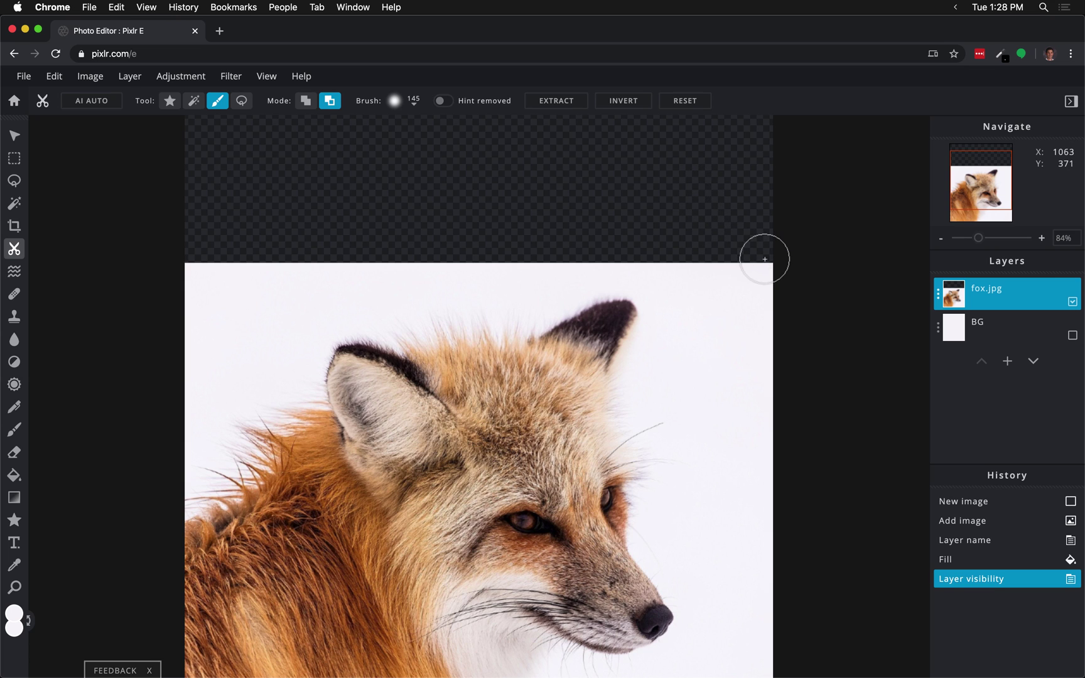
Step: Paint away the fox photo's top edge into a soft fade and show the BG layer
mouse_move(764, 258)
mouse_down()
mouse_move(708, 261)
mouse_move(801, 270)
mouse_move(625, 253)
mouse_move(107, 269)
mouse_up()
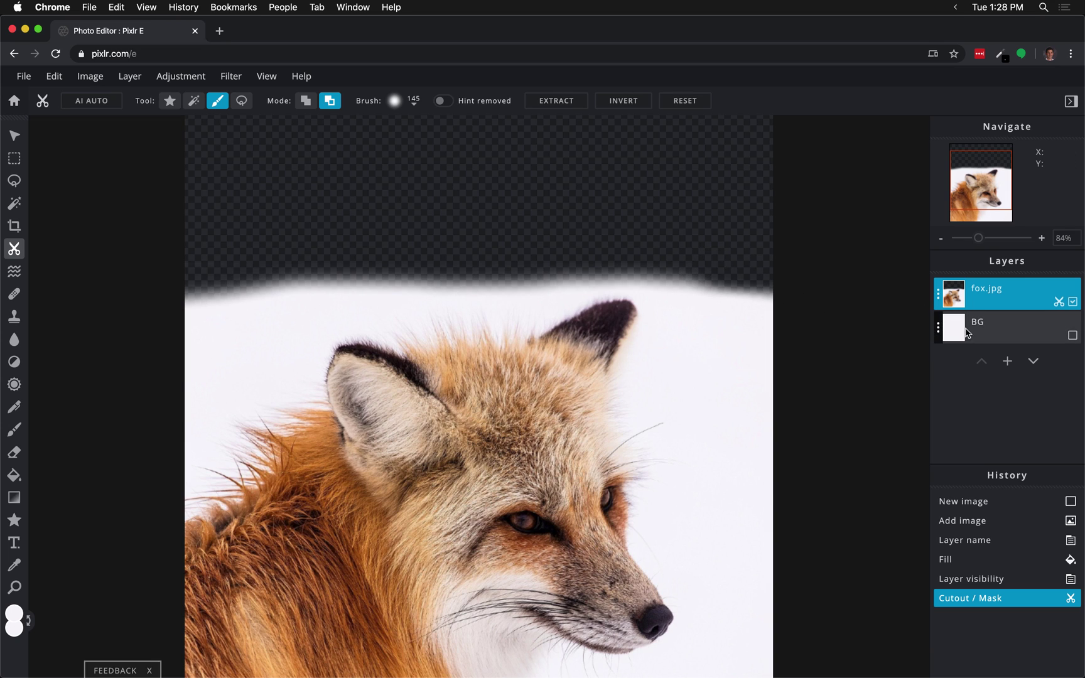
click(1072, 336)
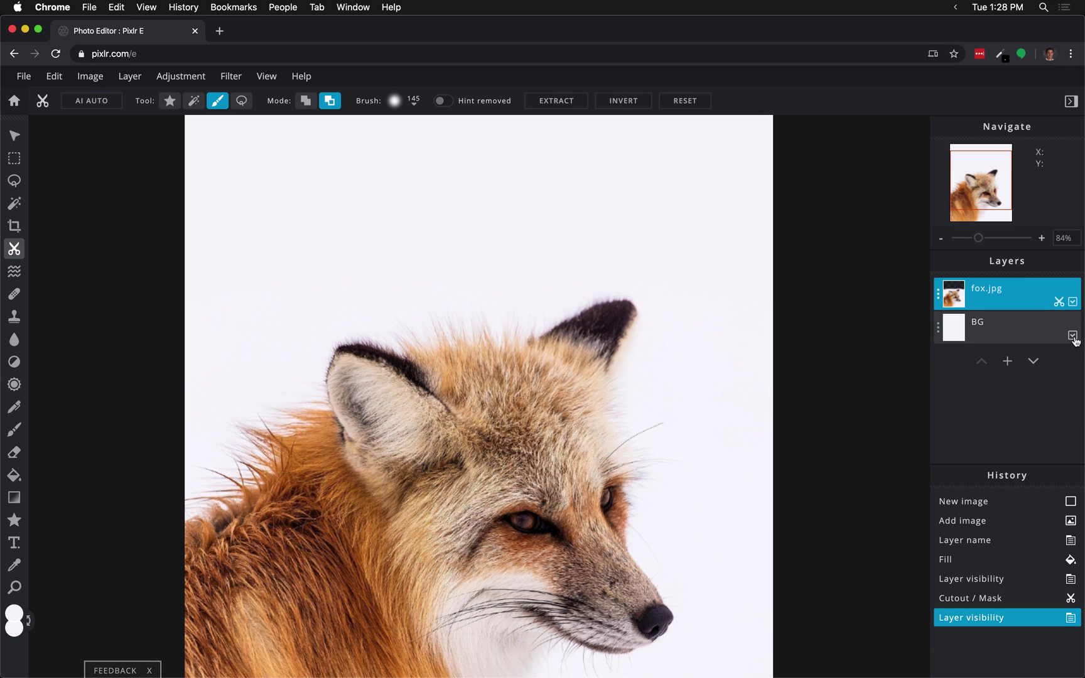
scroll(727, 339, down, 3)
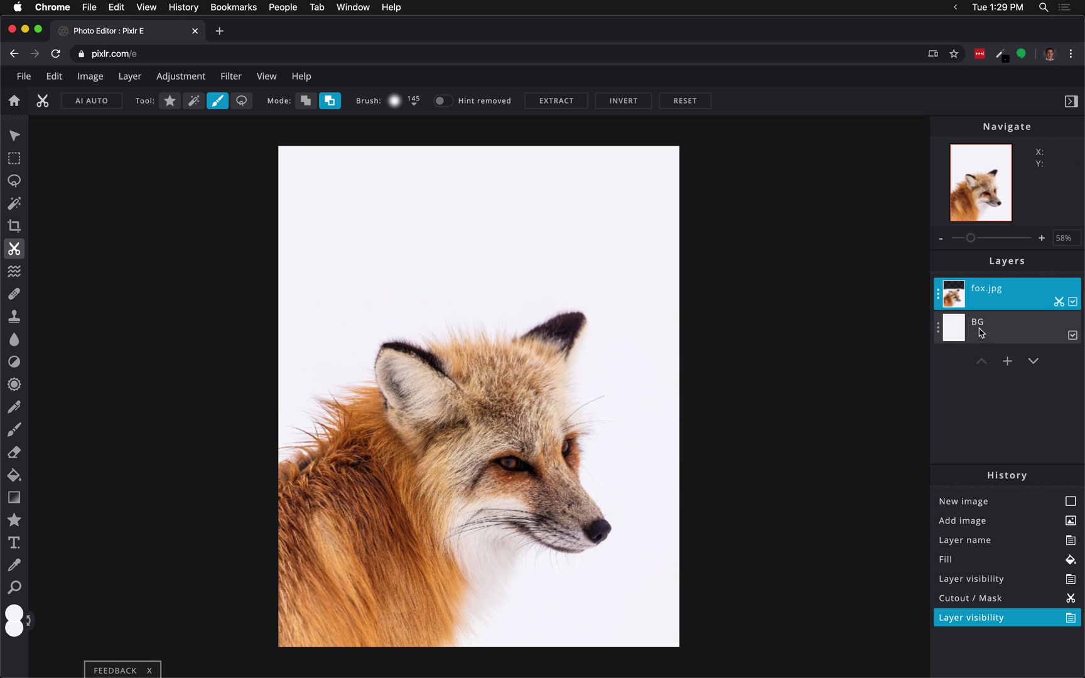
Step: Add concert.jpg as a new image layer above the fox
click(1007, 363)
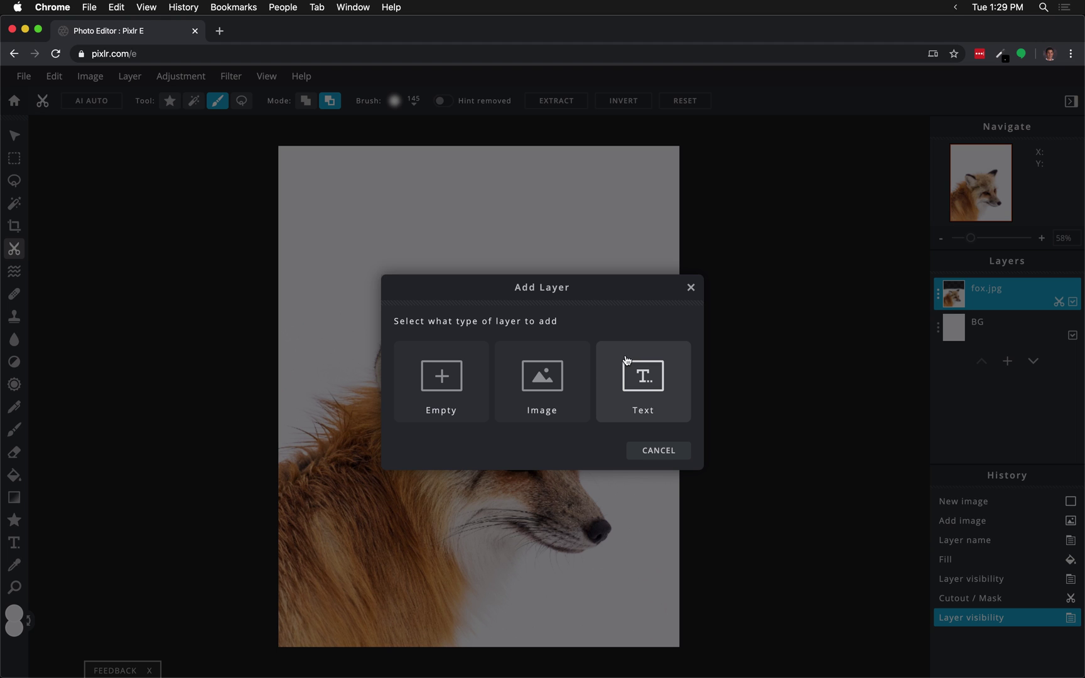
click(545, 378)
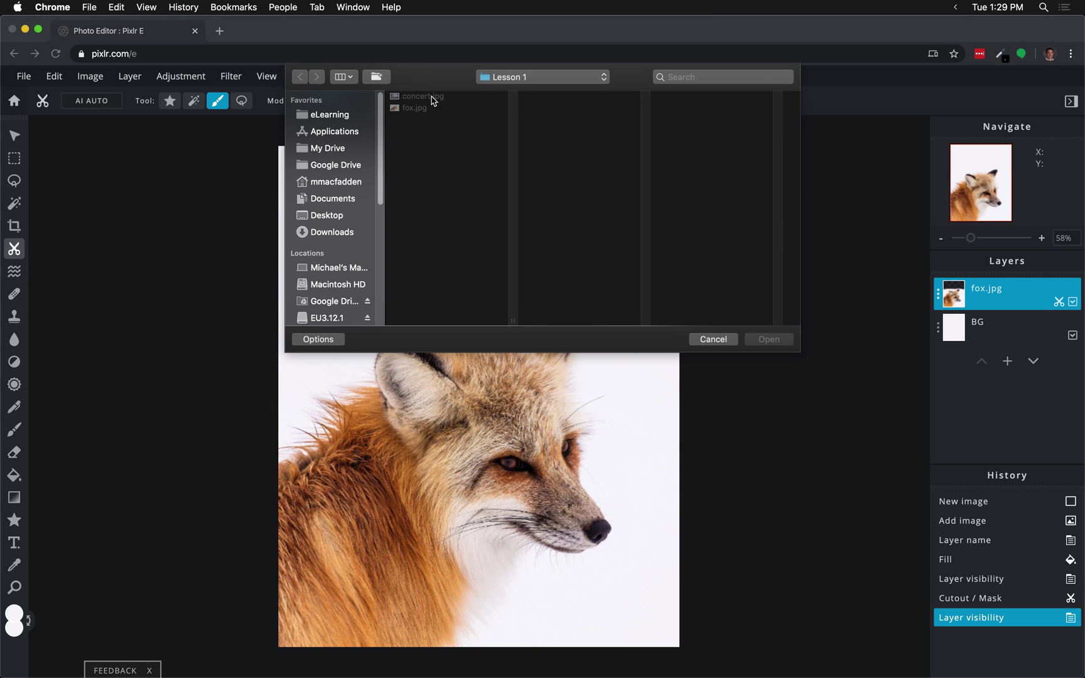
click(432, 97)
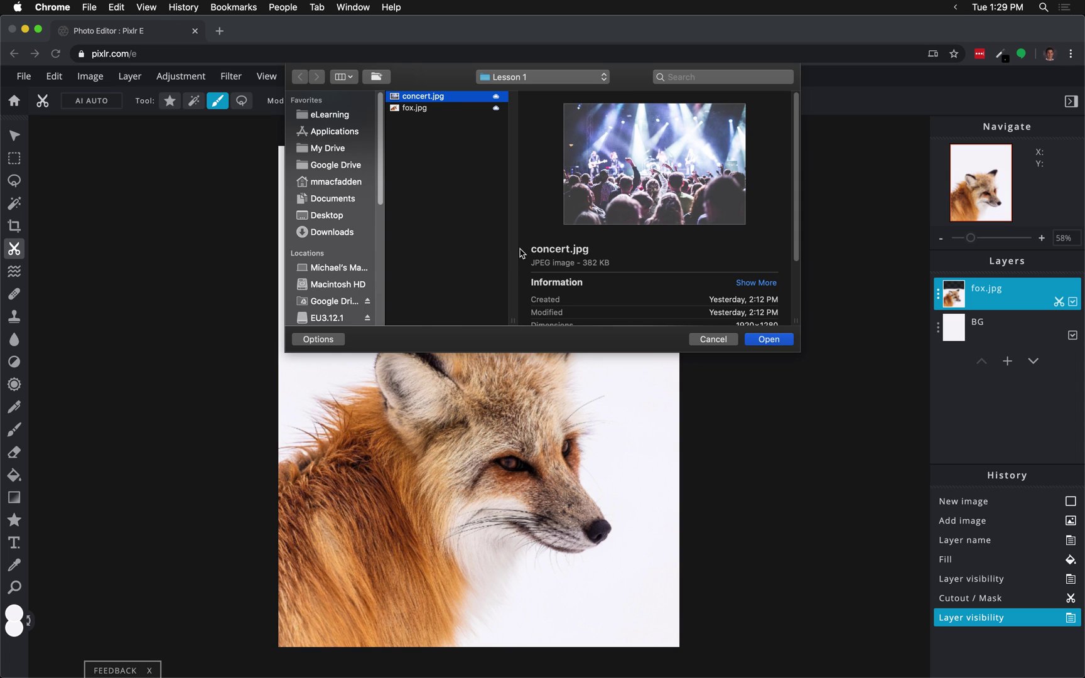
click(769, 340)
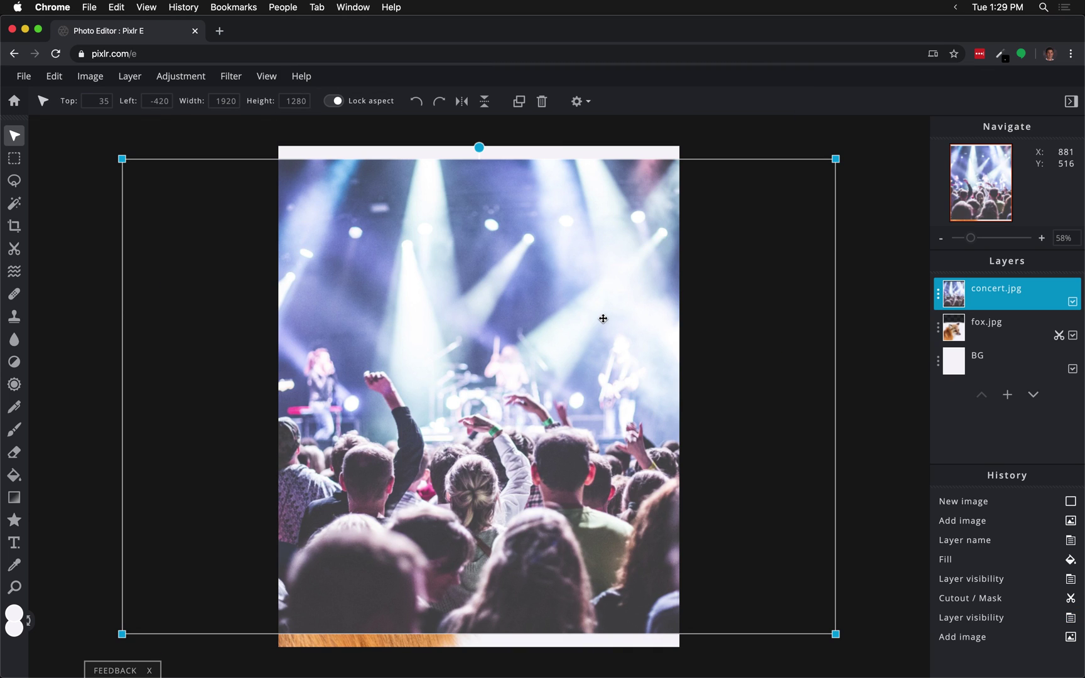
Step: Move the concert layer down to top 152 and shrink it to 1797 × 1198
drag(600, 318, 607, 356)
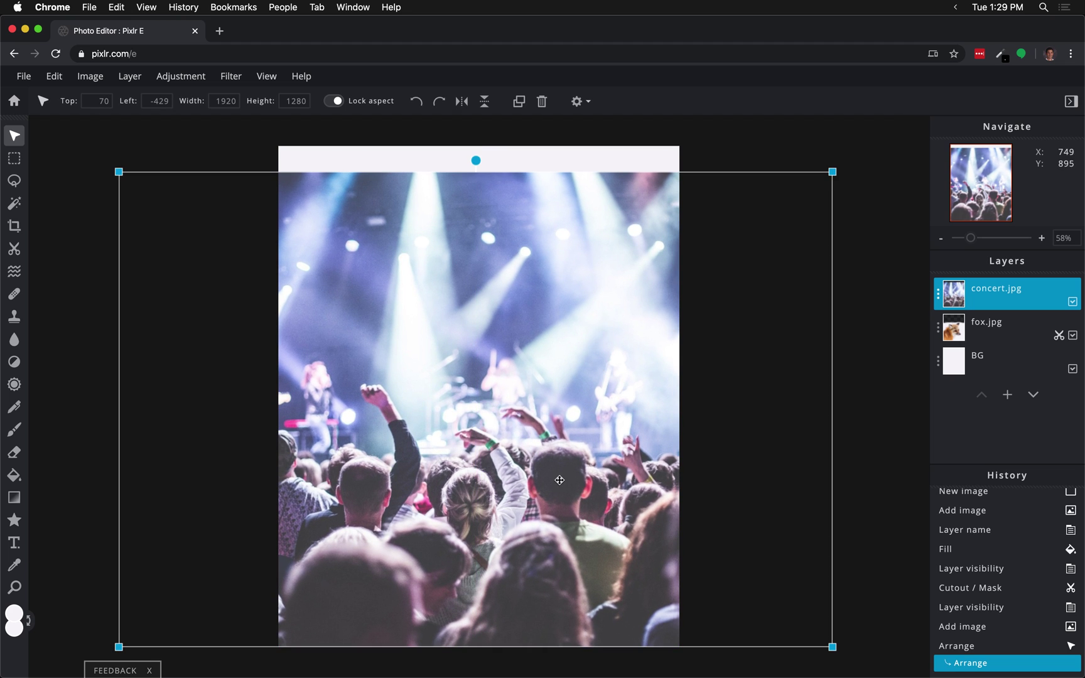
drag(831, 172, 786, 201)
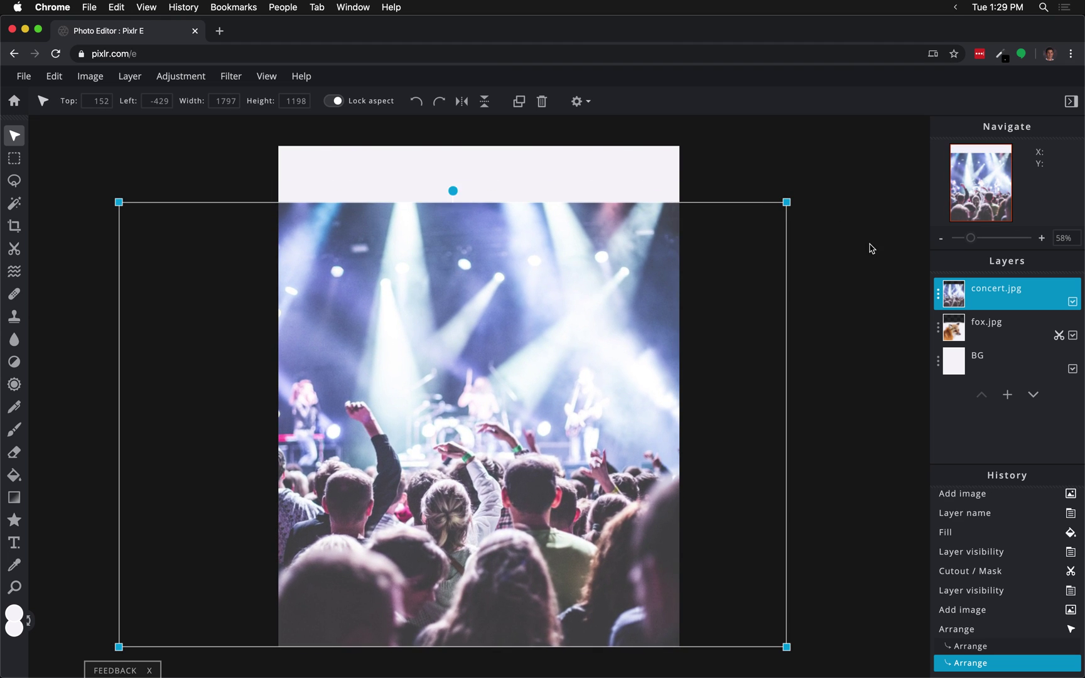
click(915, 268)
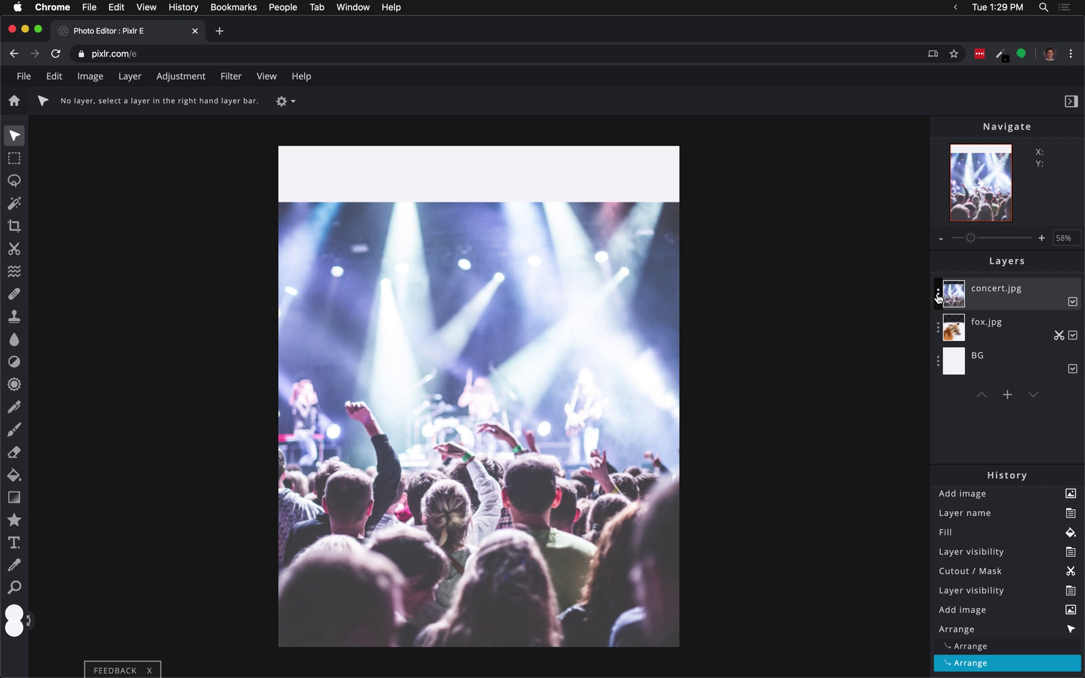
Step: Try Multiply, then settle on Overlay as the concert.jpg layer's blend mode
click(938, 295)
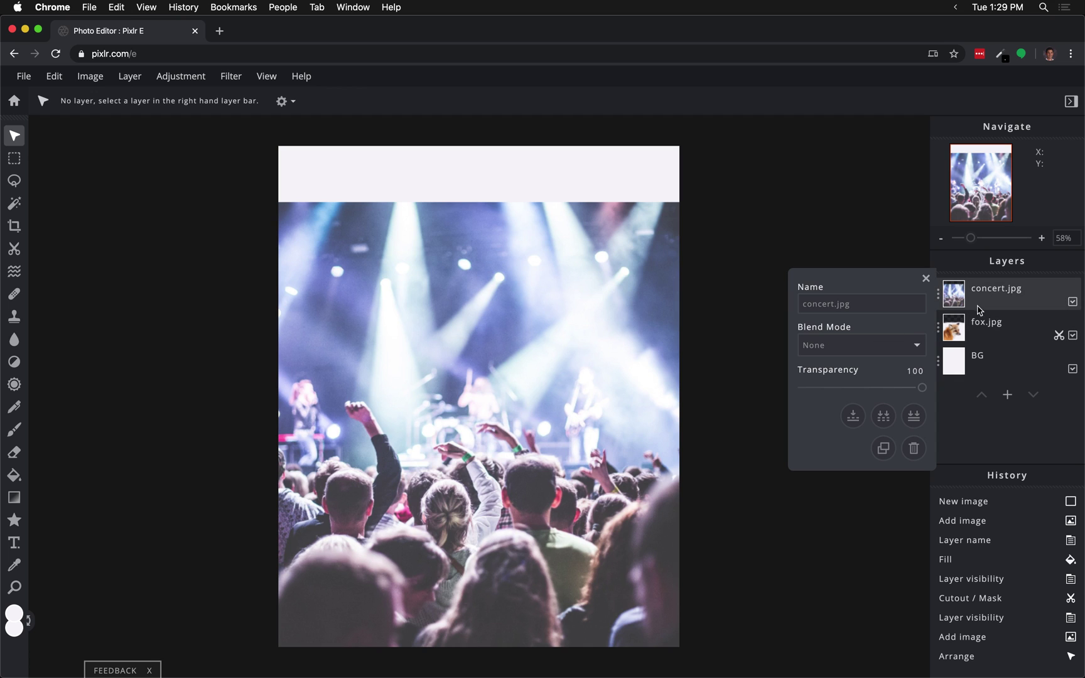
click(869, 353)
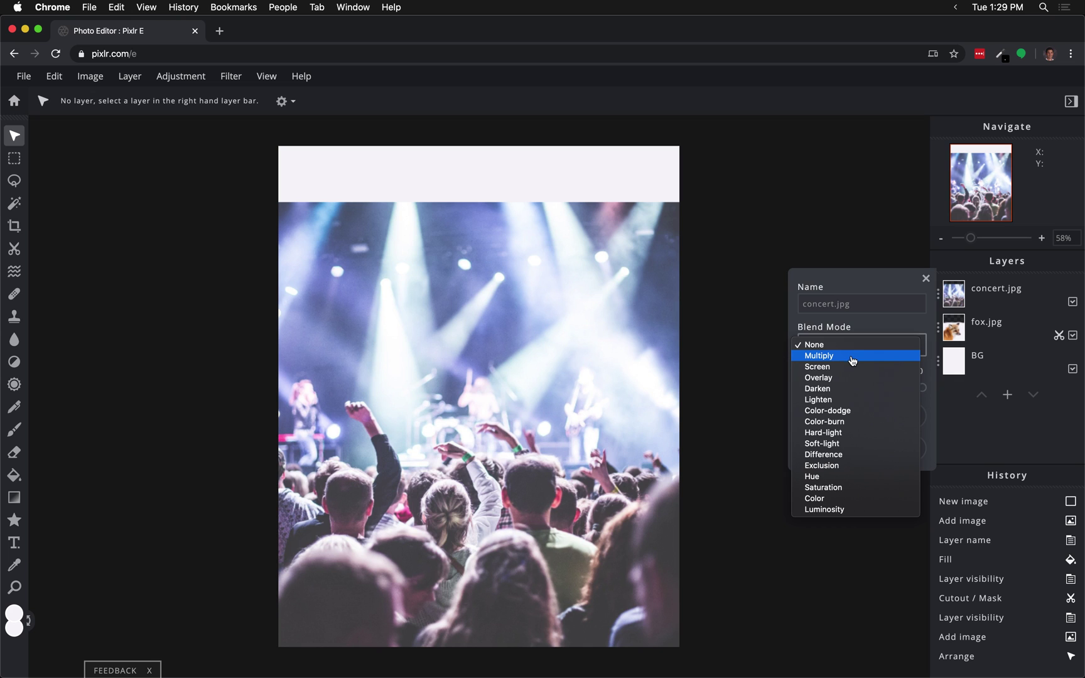
click(852, 357)
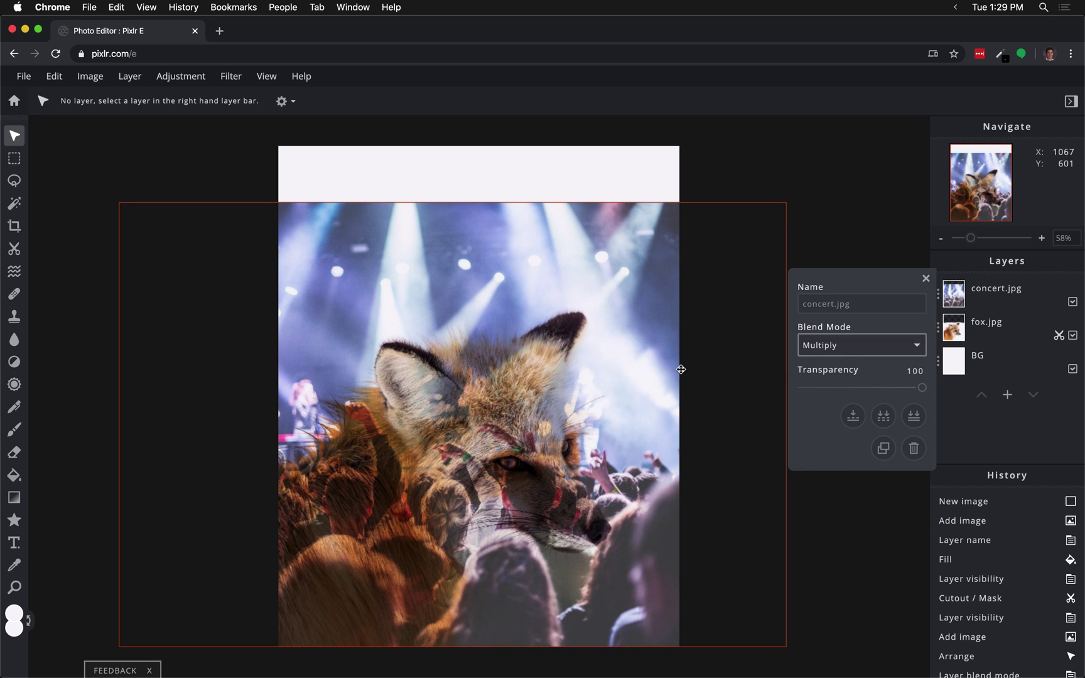
click(860, 350)
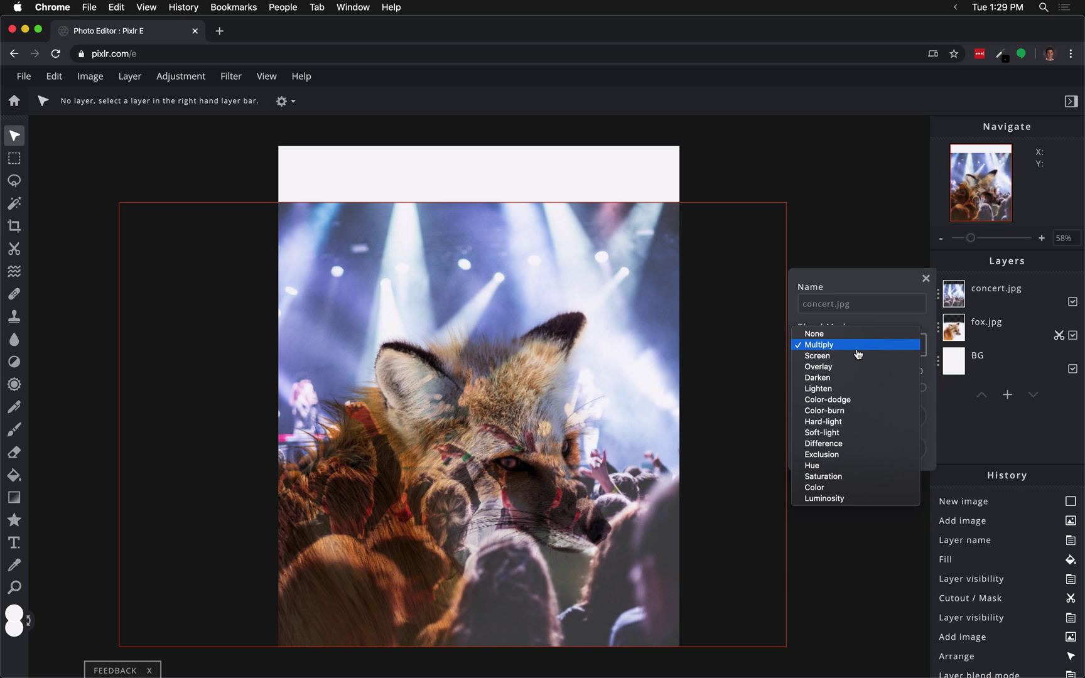
click(819, 367)
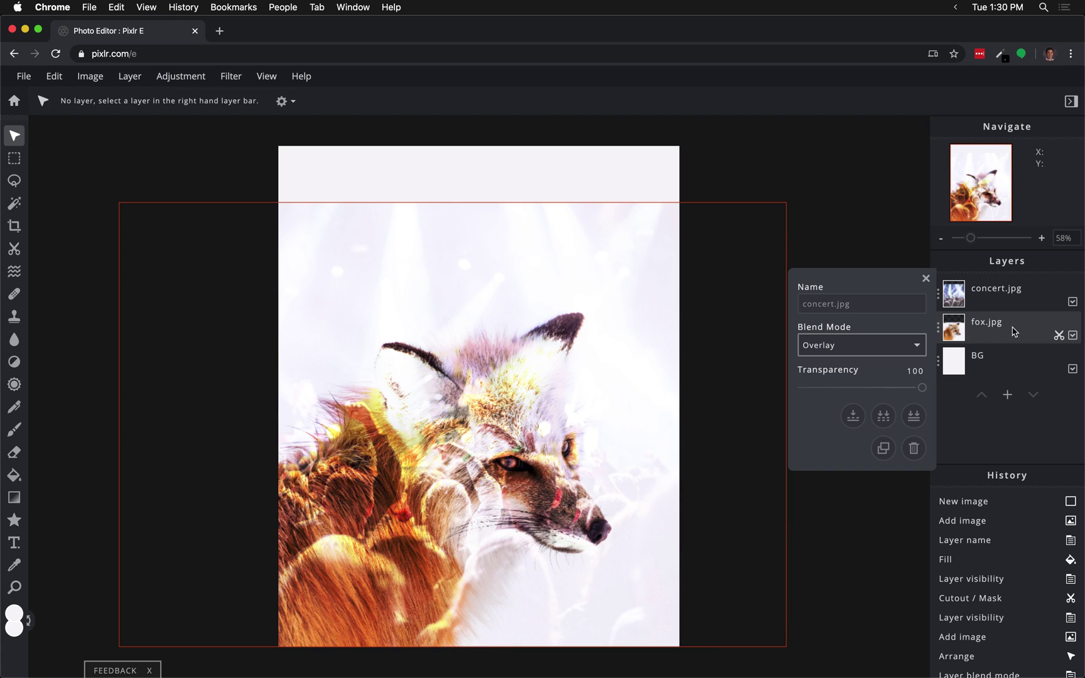
Step: Desaturate the fox.jpg layer with Hue & Saturation at Saturation -100
click(925, 279)
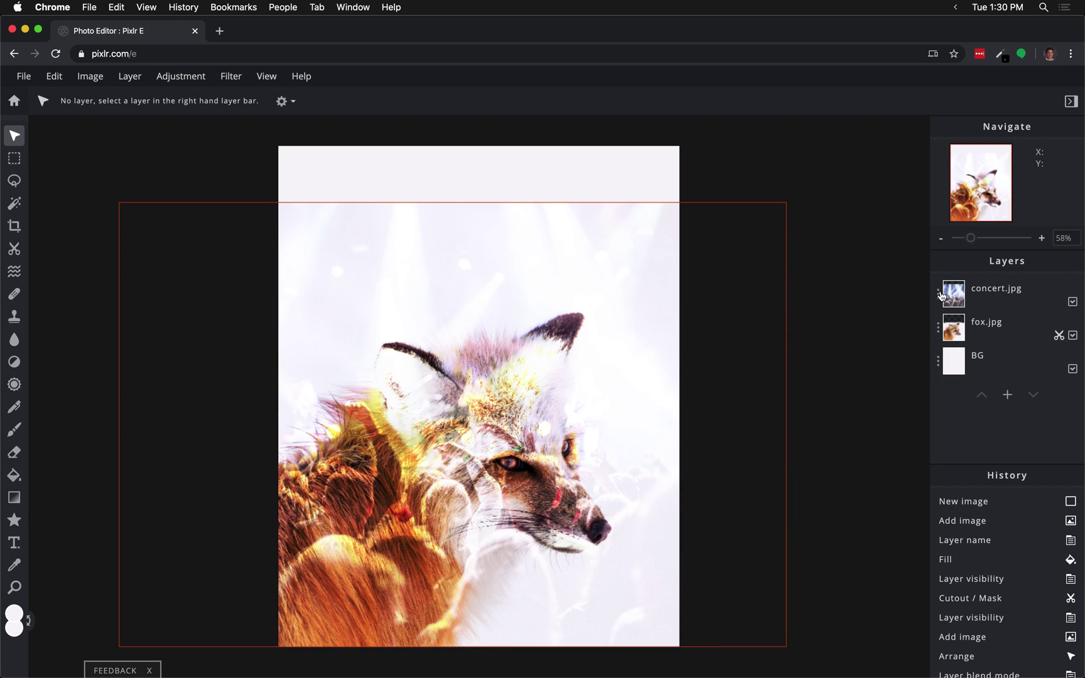
click(1002, 327)
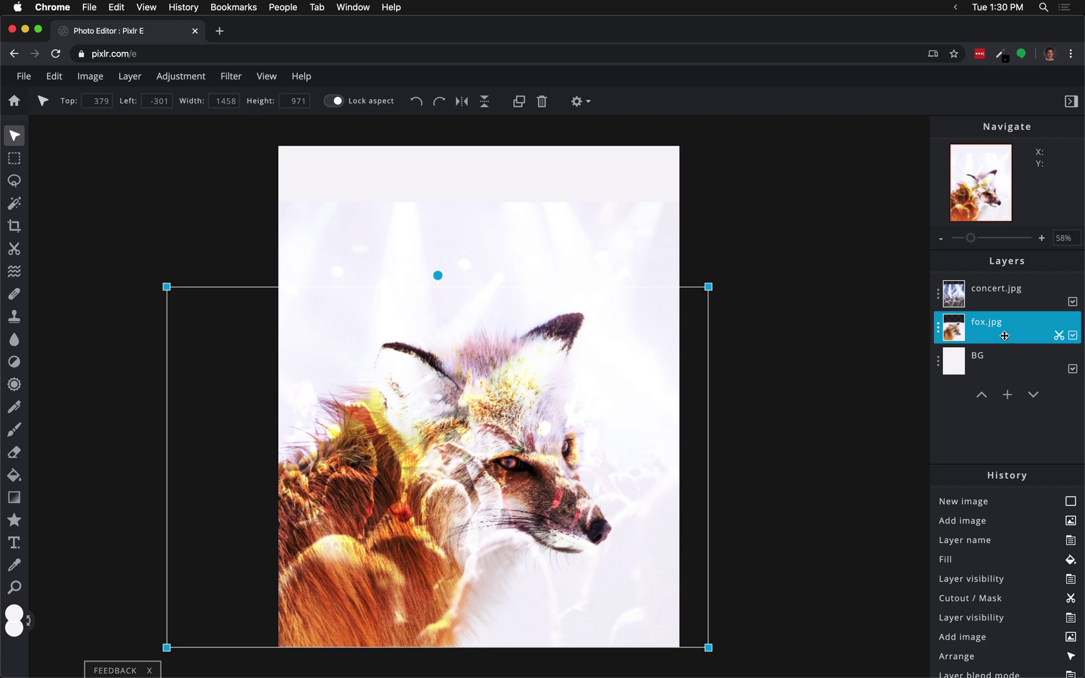
click(194, 80)
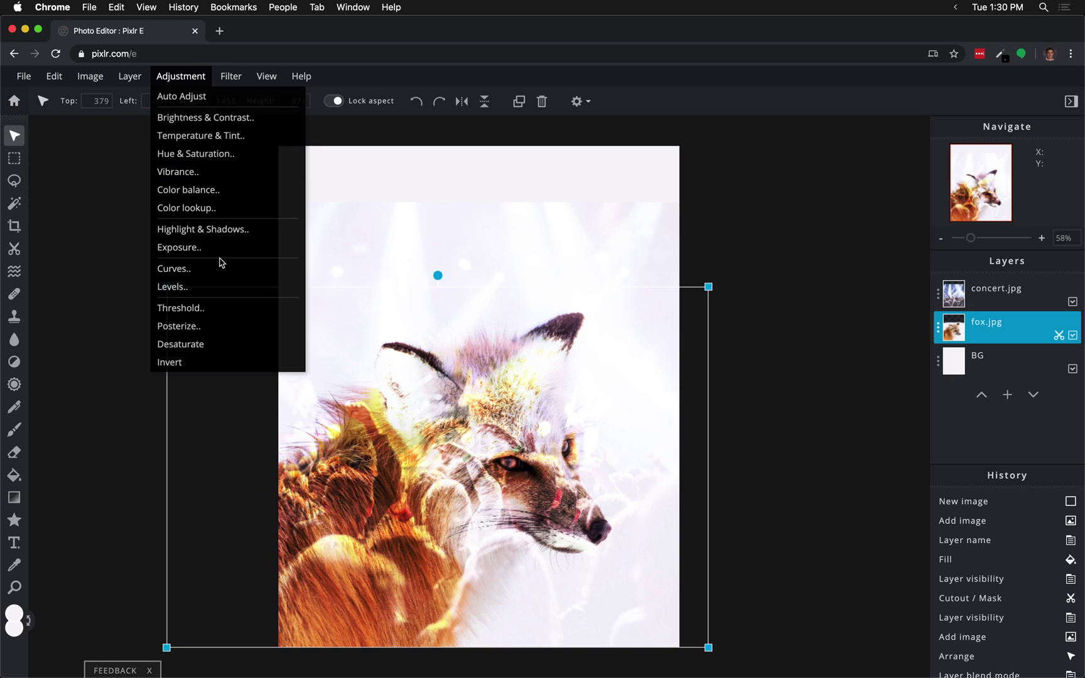
click(213, 156)
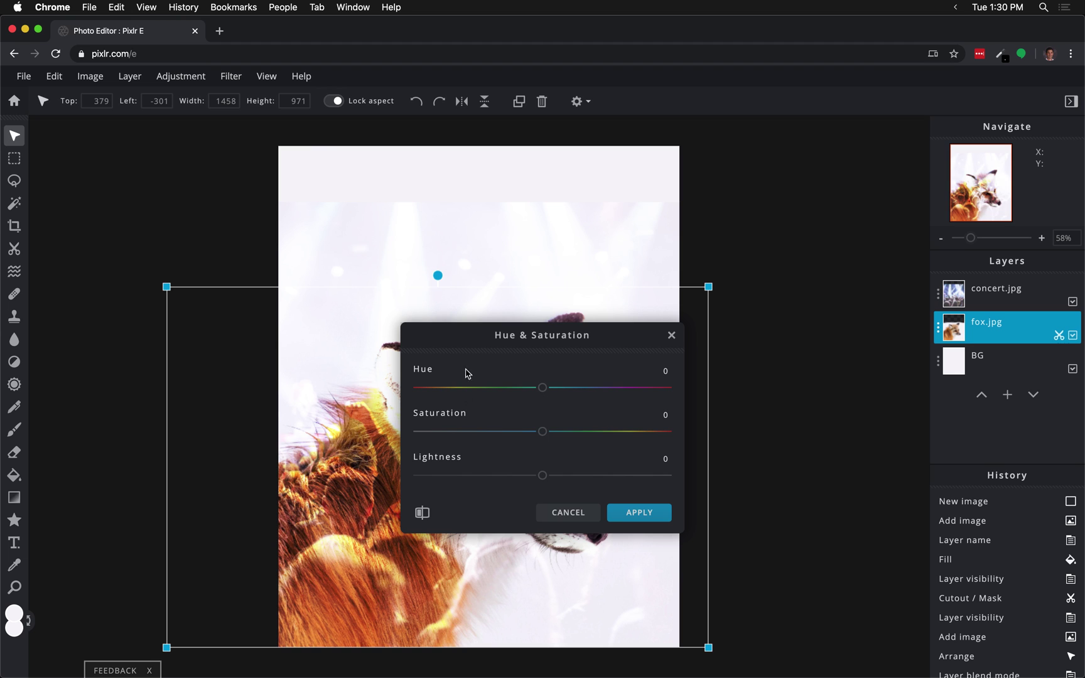
drag(543, 429, 327, 428)
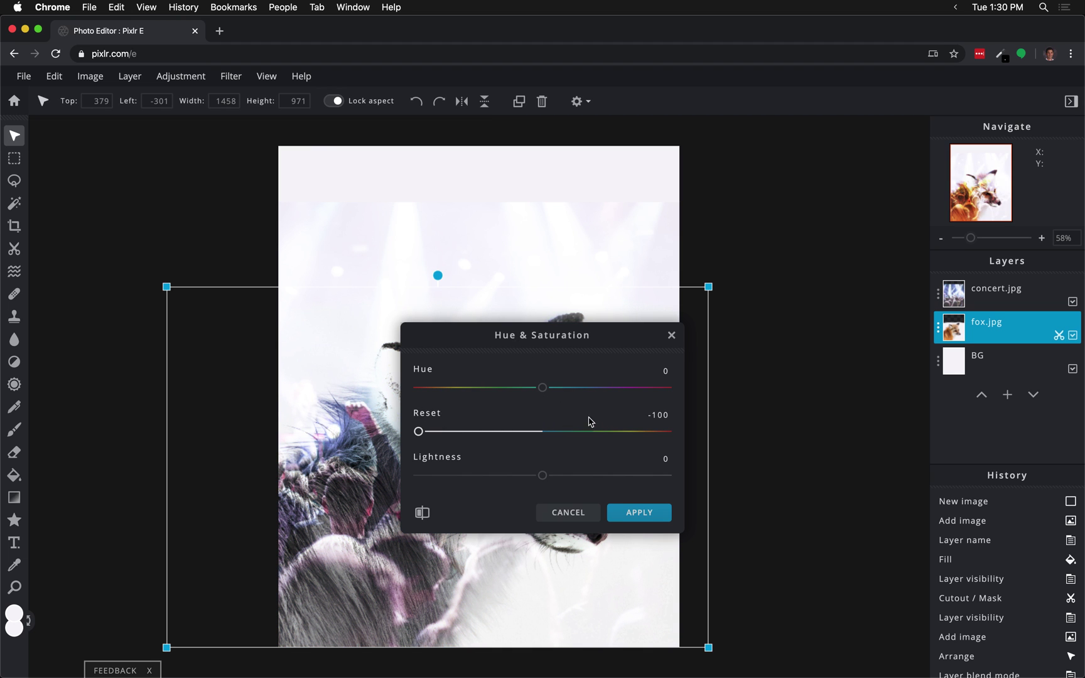
click(646, 512)
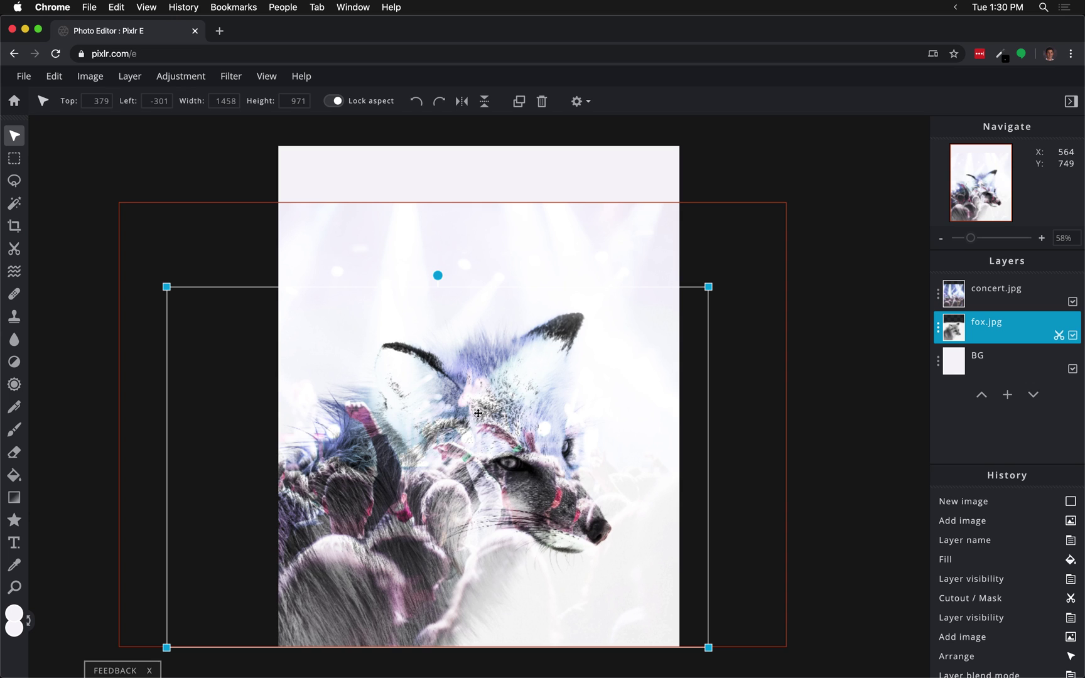
Step: Set up a manual Cutout brush at 263px on the concert.jpg layer
click(985, 294)
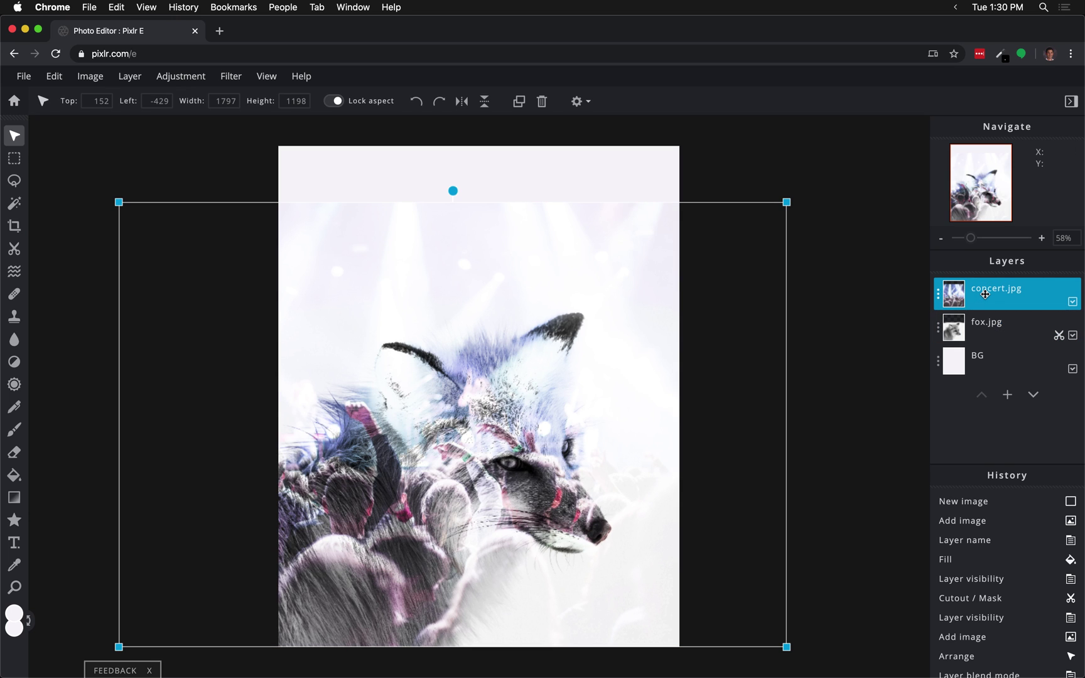
click(16, 250)
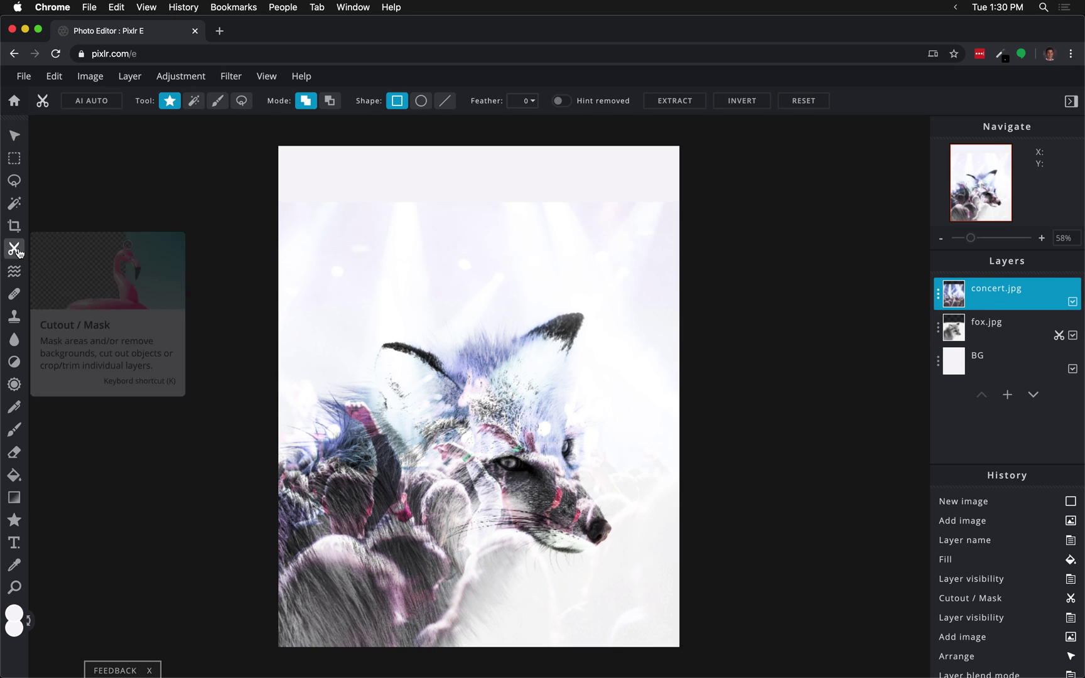
click(194, 102)
click(214, 103)
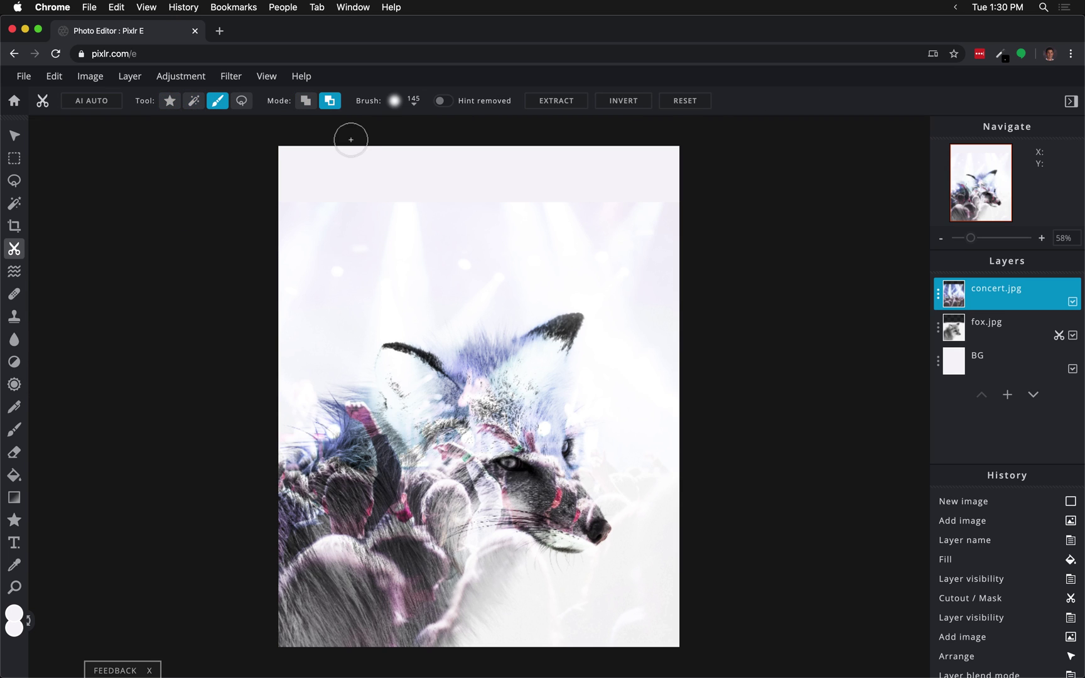
click(414, 102)
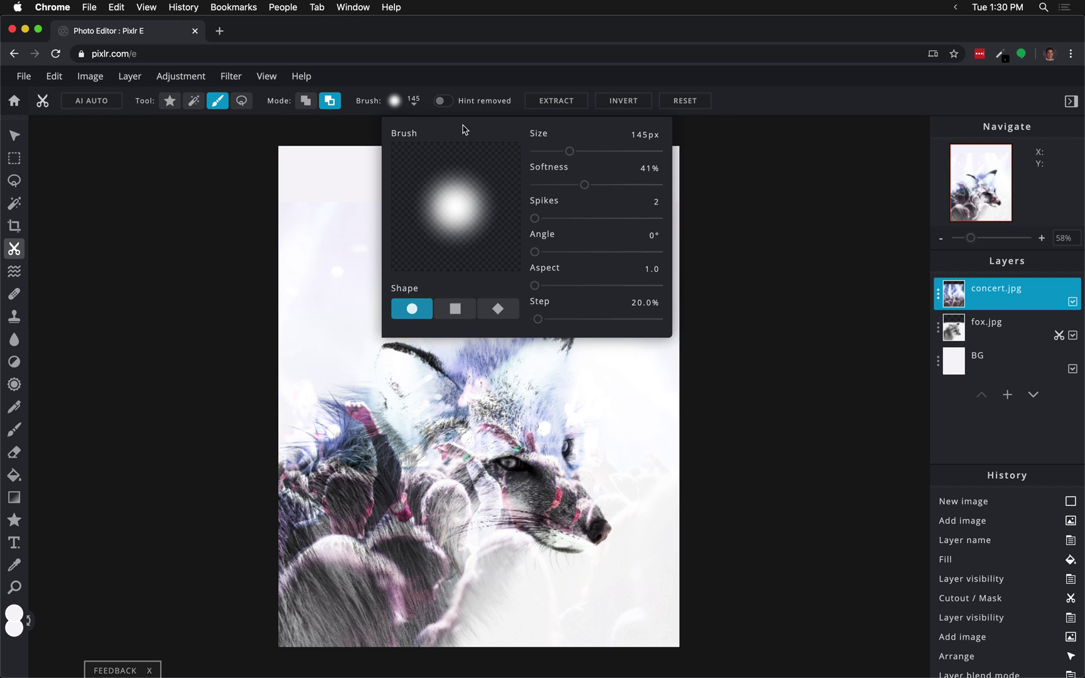
drag(585, 154, 600, 152)
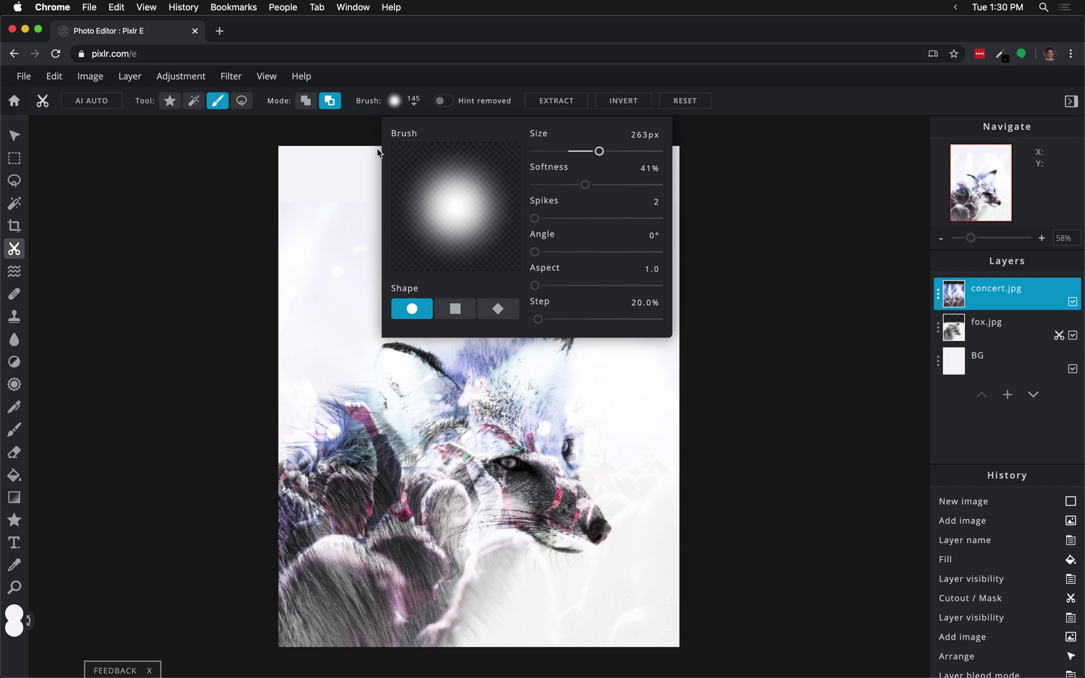
Step: Brush away the concert photo around the fox's ear, right edge, snout and eye
mouse_move(331, 177)
mouse_down()
mouse_move(360, 208)
mouse_move(278, 250)
mouse_move(332, 218)
mouse_move(357, 174)
mouse_move(326, 173)
mouse_move(339, 201)
mouse_move(334, 255)
mouse_move(304, 313)
mouse_move(298, 292)
mouse_move(280, 382)
mouse_move(272, 238)
mouse_up()
mouse_move(339, 344)
mouse_down()
mouse_move(375, 306)
mouse_move(520, 278)
mouse_move(793, 285)
mouse_up()
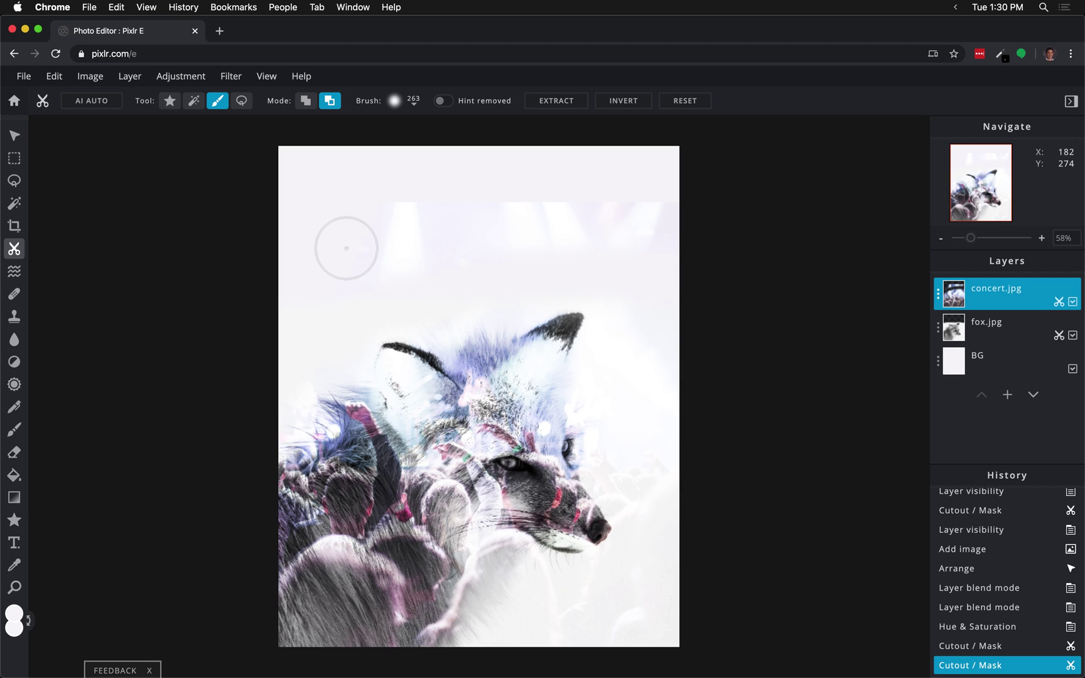
mouse_move(346, 248)
mouse_down()
mouse_move(739, 240)
mouse_move(596, 206)
mouse_move(347, 206)
mouse_move(499, 224)
mouse_up()
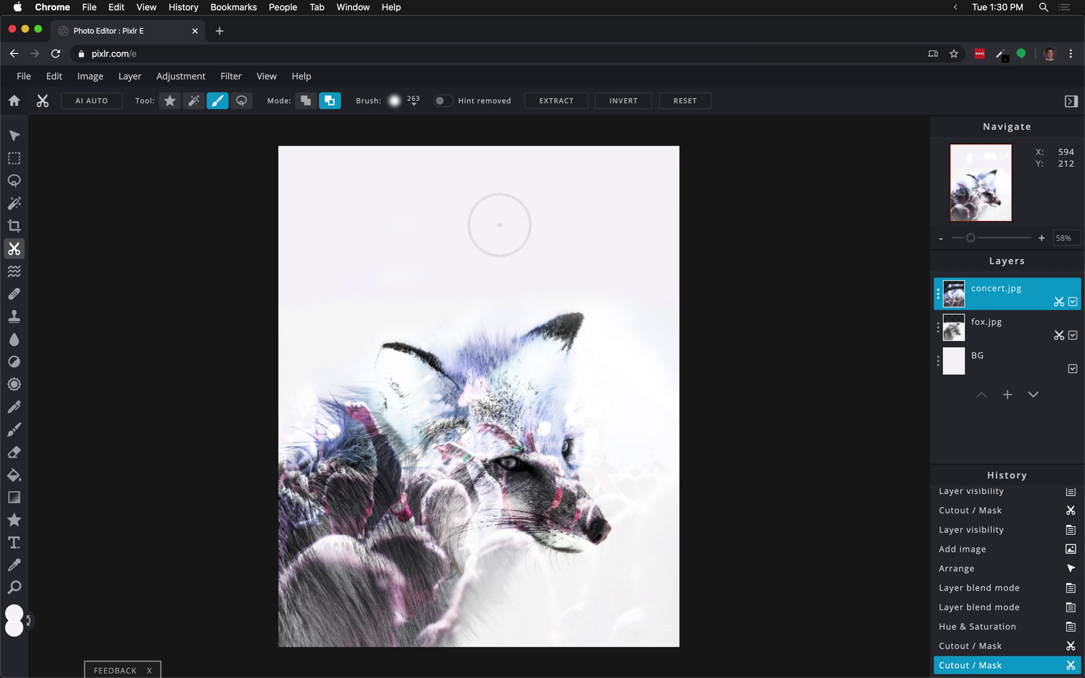
click(625, 405)
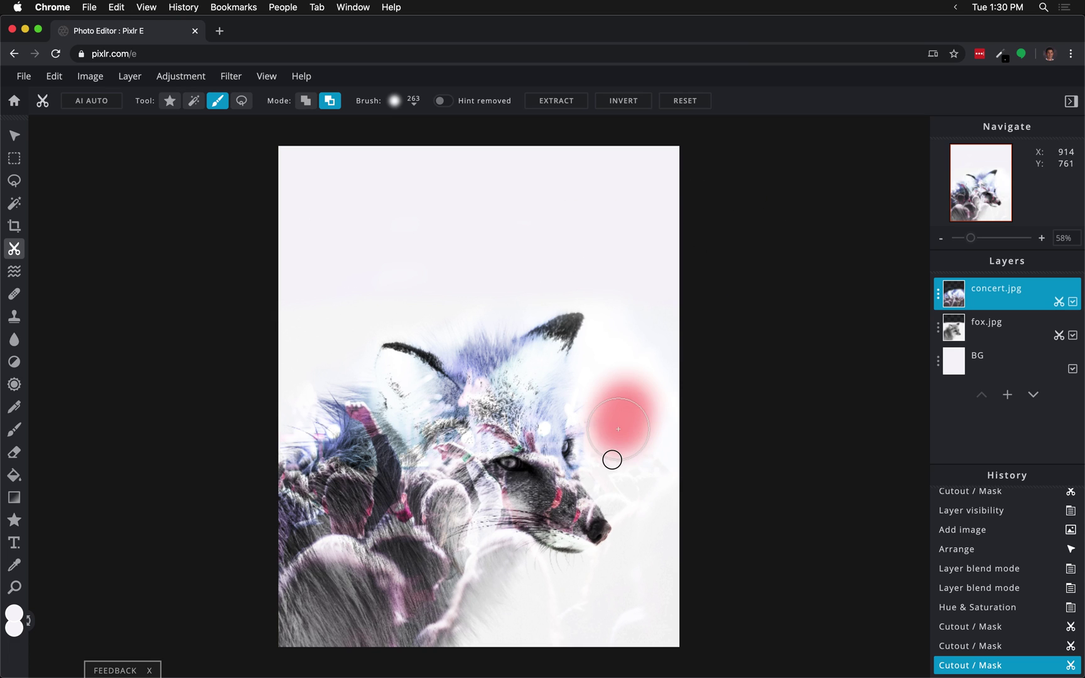
mouse_move(612, 459)
mouse_down()
mouse_move(664, 604)
mouse_move(659, 649)
mouse_up()
drag(668, 516, 682, 405)
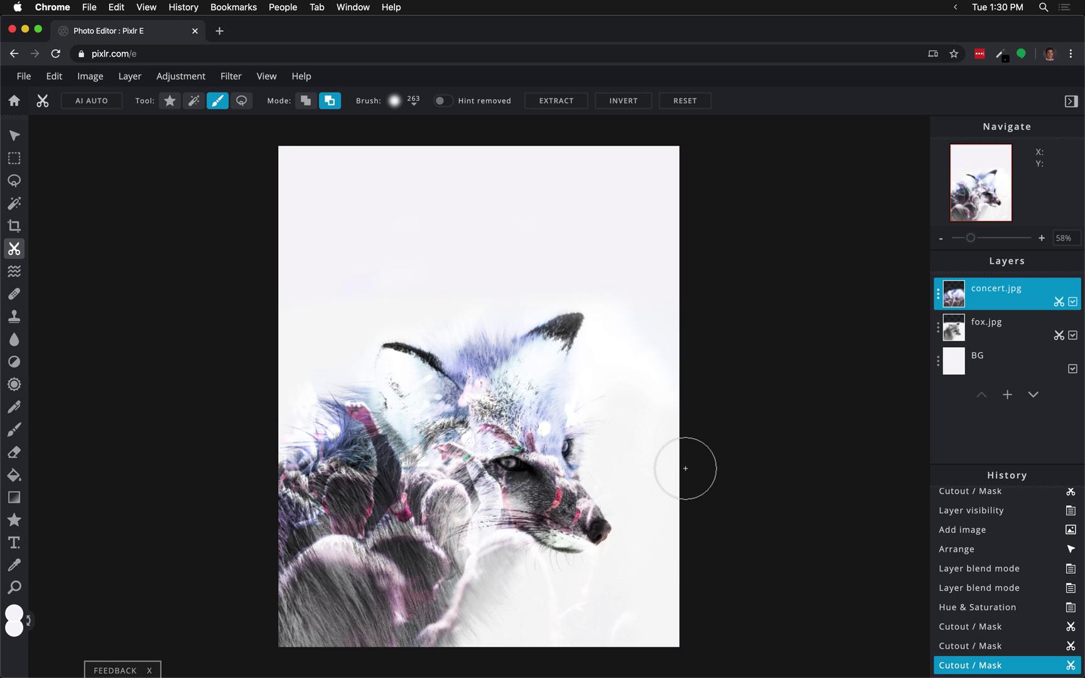
mouse_move(617, 581)
mouse_down()
mouse_move(532, 594)
mouse_move(516, 622)
mouse_move(554, 630)
mouse_move(666, 601)
mouse_move(718, 621)
mouse_move(654, 610)
mouse_move(646, 620)
mouse_move(669, 525)
mouse_move(675, 605)
mouse_move(612, 644)
mouse_move(610, 635)
mouse_move(606, 650)
mouse_up()
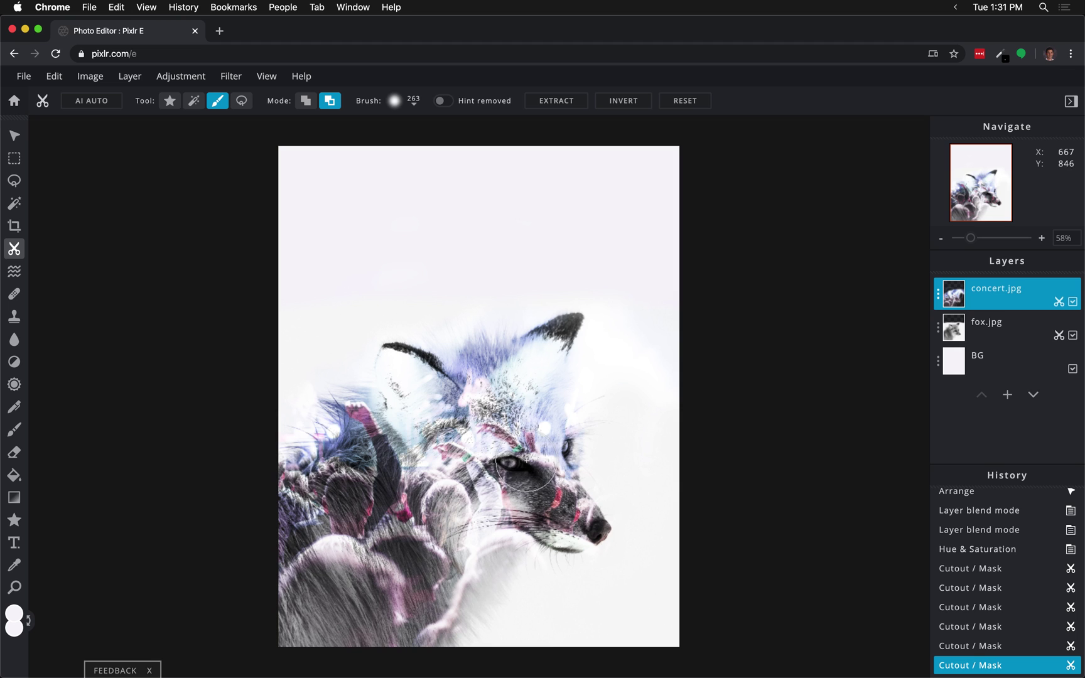
mouse_move(526, 462)
mouse_down()
mouse_move(495, 452)
mouse_move(531, 464)
mouse_move(482, 466)
mouse_move(569, 490)
mouse_move(477, 487)
mouse_up()
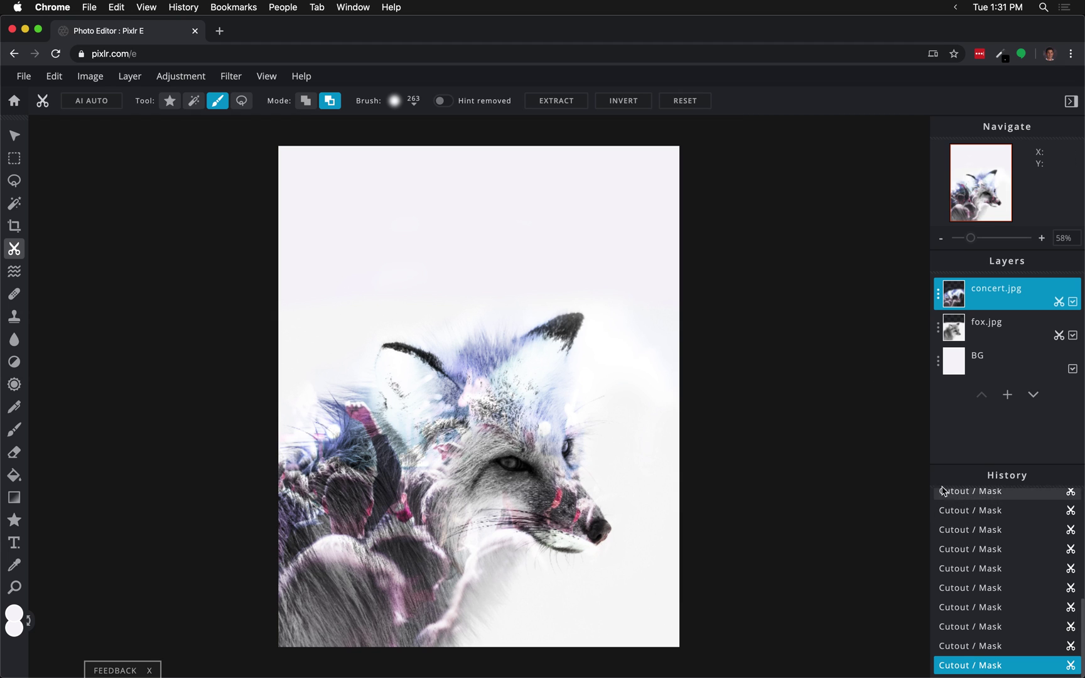
Step: Add an empty Layer 3 and set the gradient's foreground colour to black
click(1008, 397)
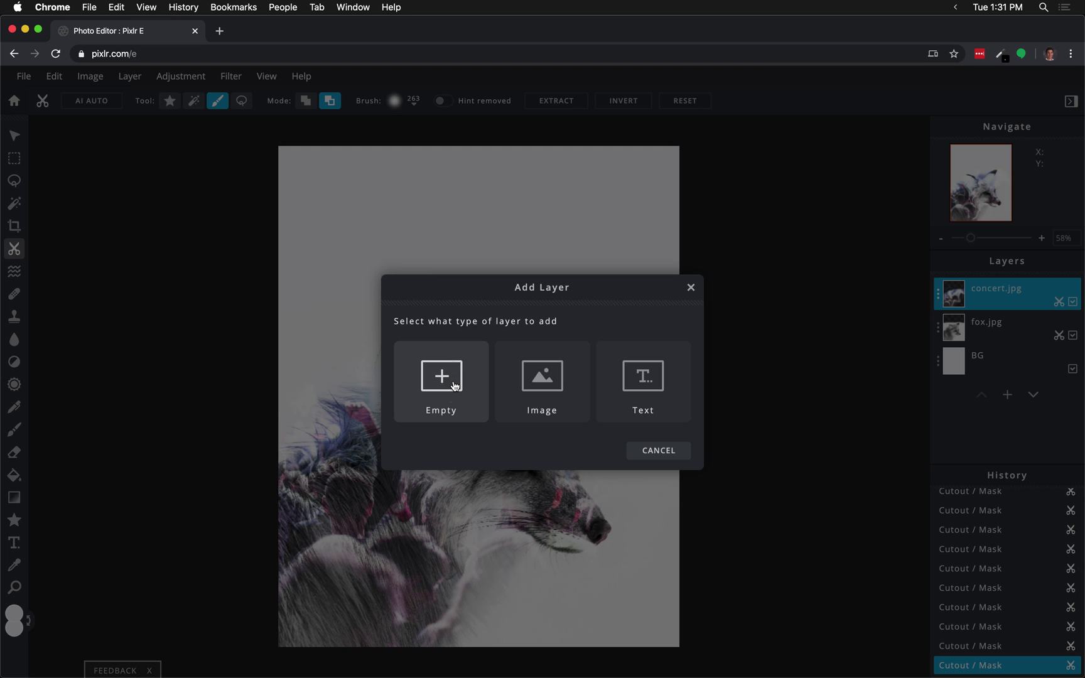
click(422, 386)
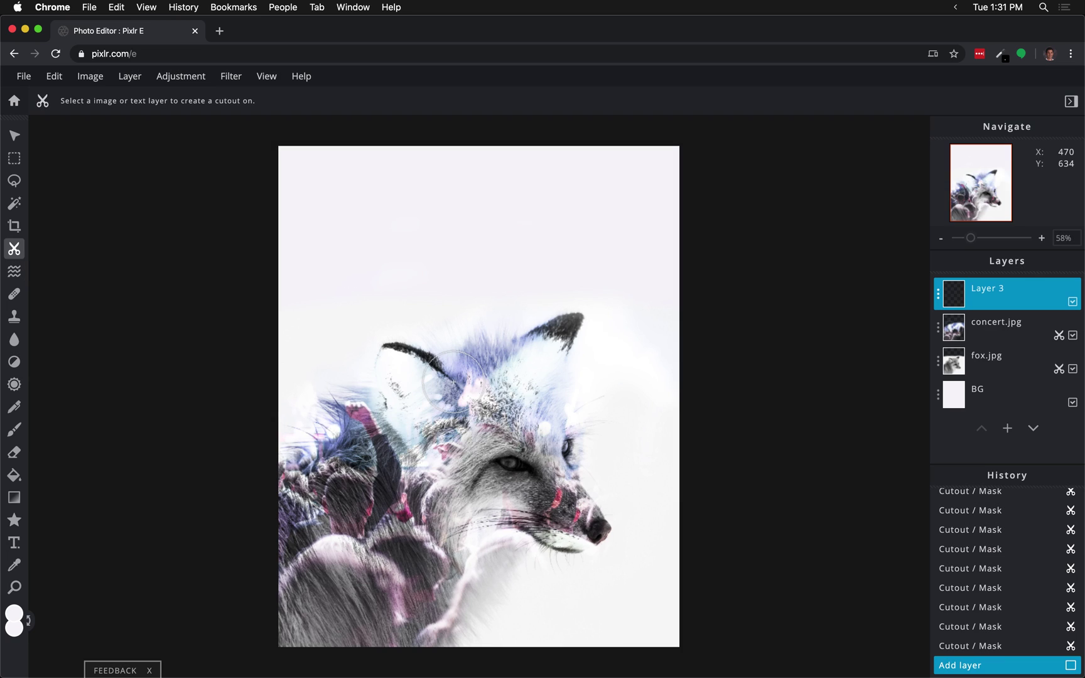
click(14, 498)
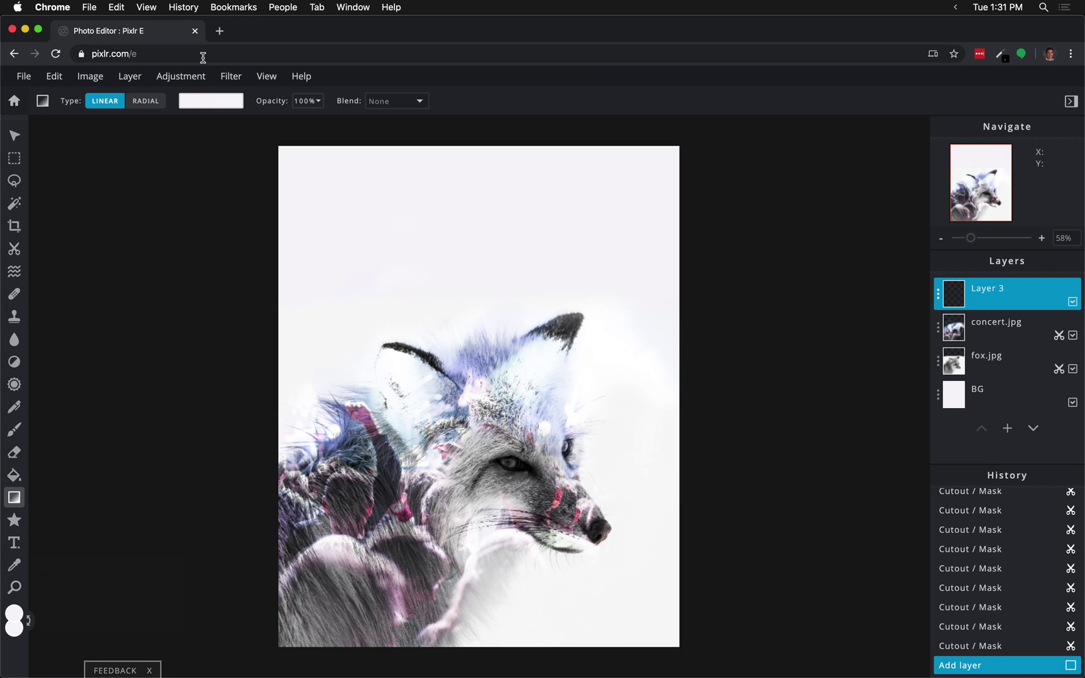
click(223, 97)
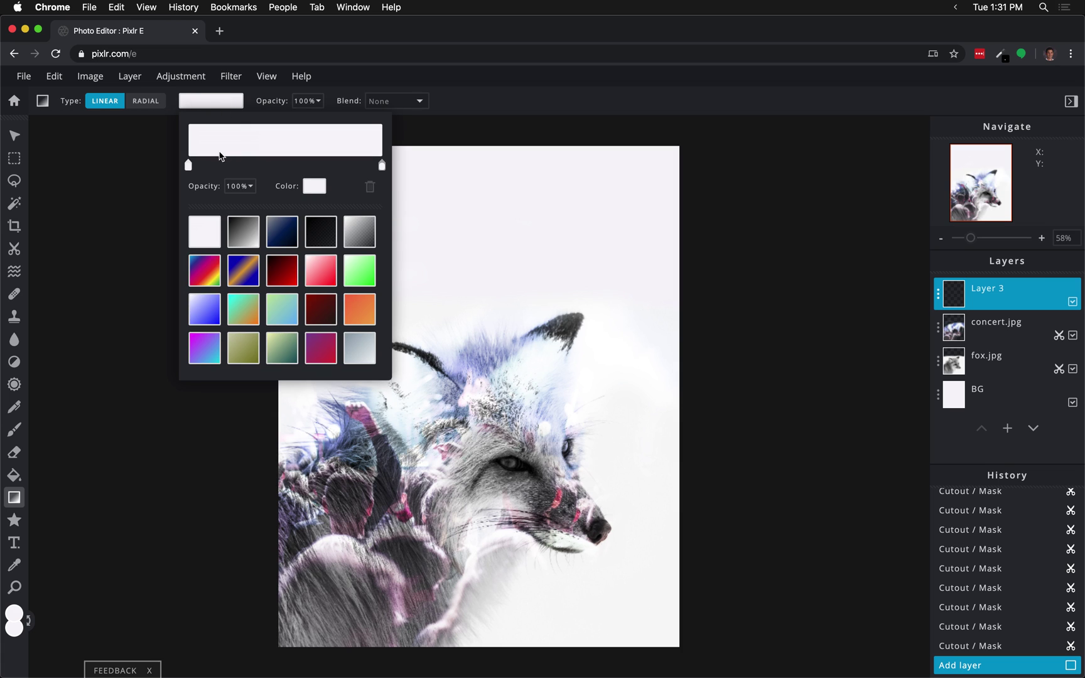
click(16, 616)
click(17, 612)
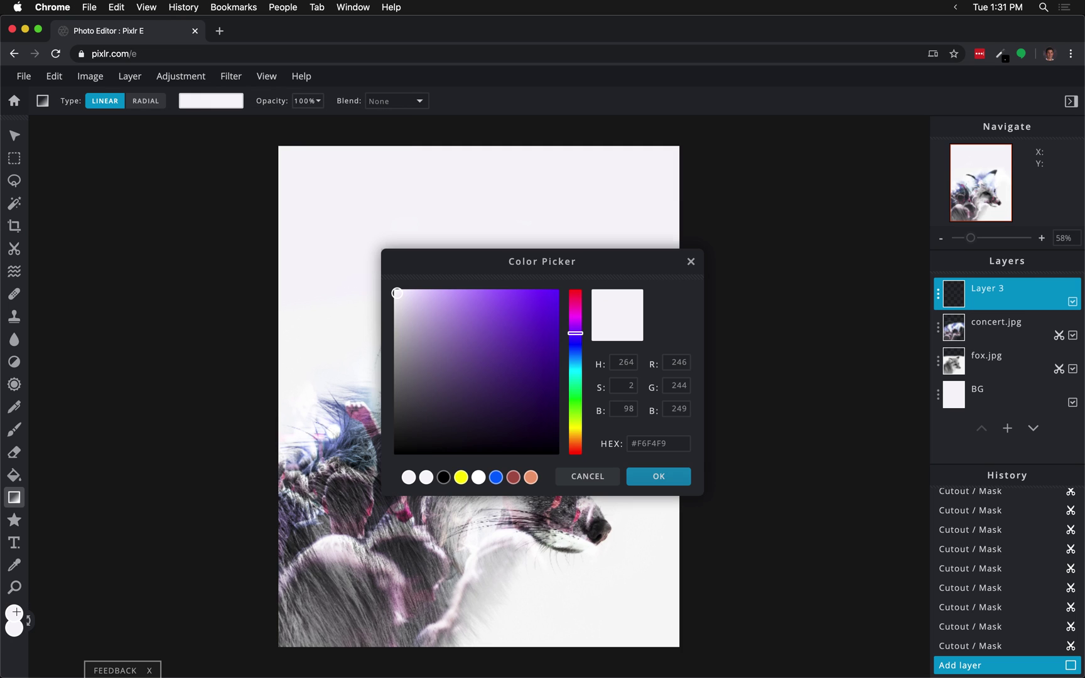
click(443, 477)
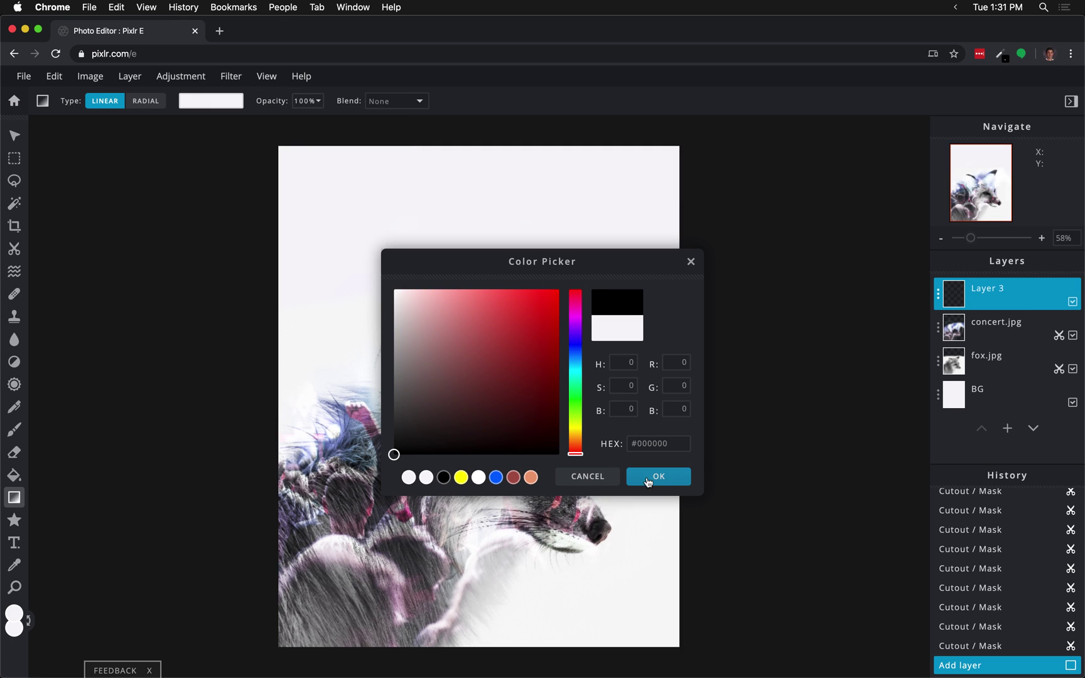
click(684, 478)
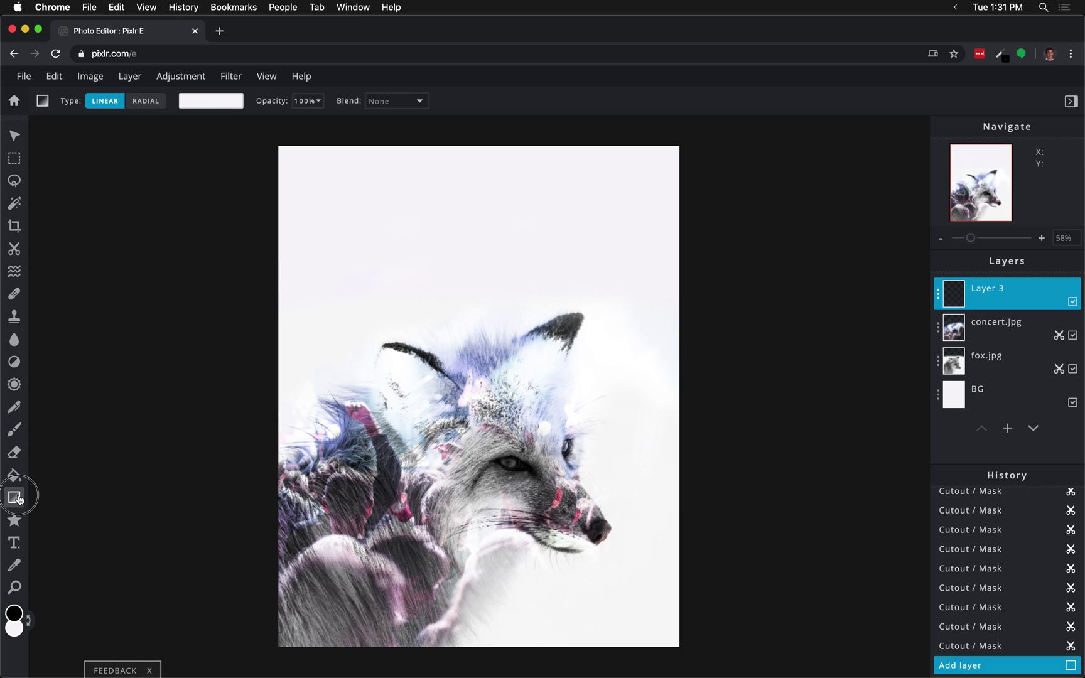
Step: Fill Layer 3 with the magenta-to-cyan gradient preset, dragged top to bottom
click(212, 103)
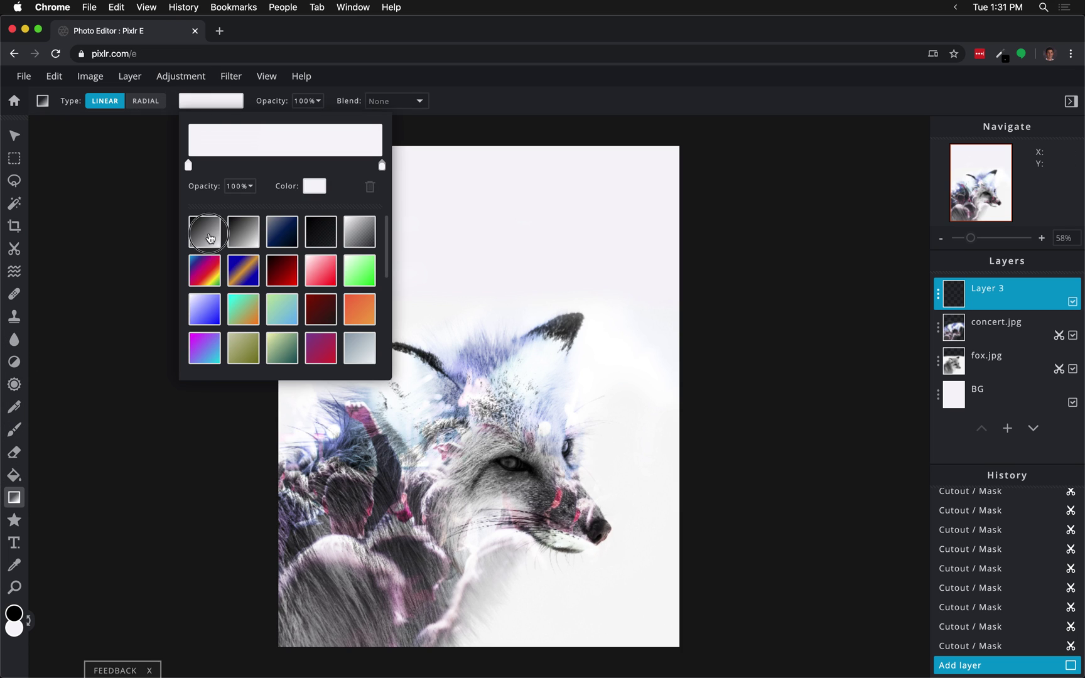
click(210, 233)
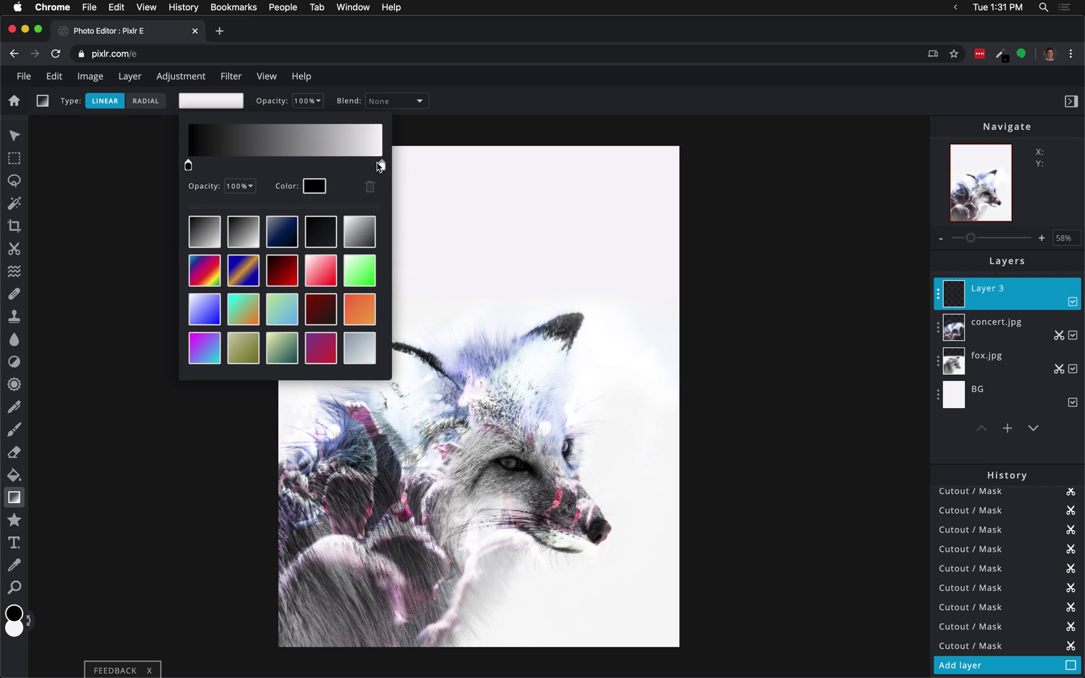
click(206, 350)
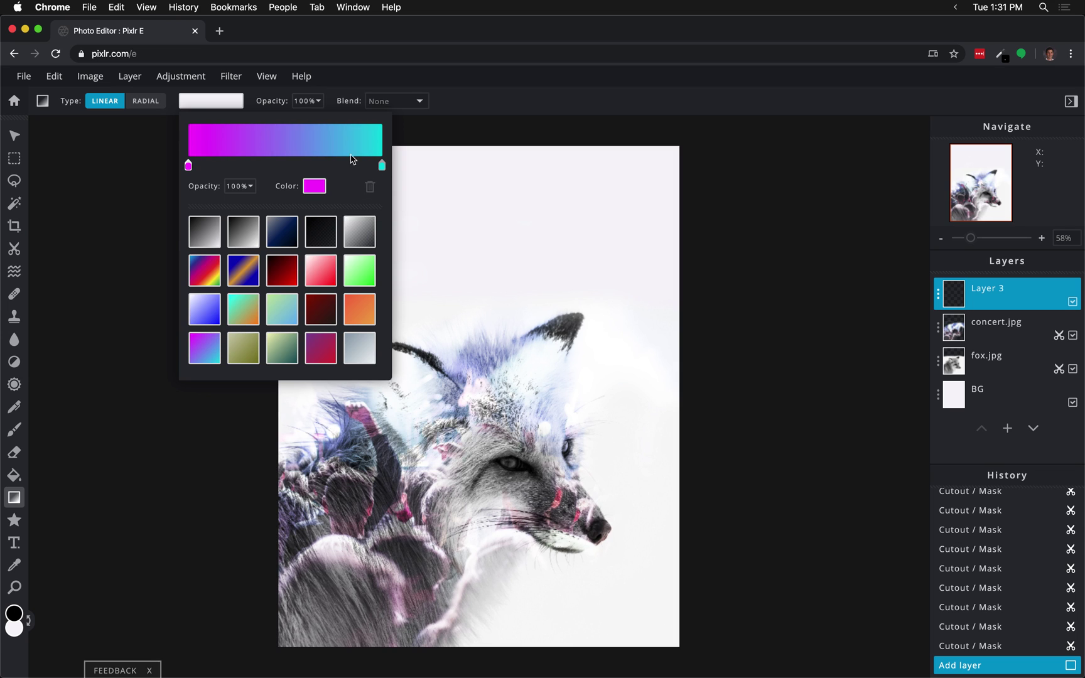
click(472, 132)
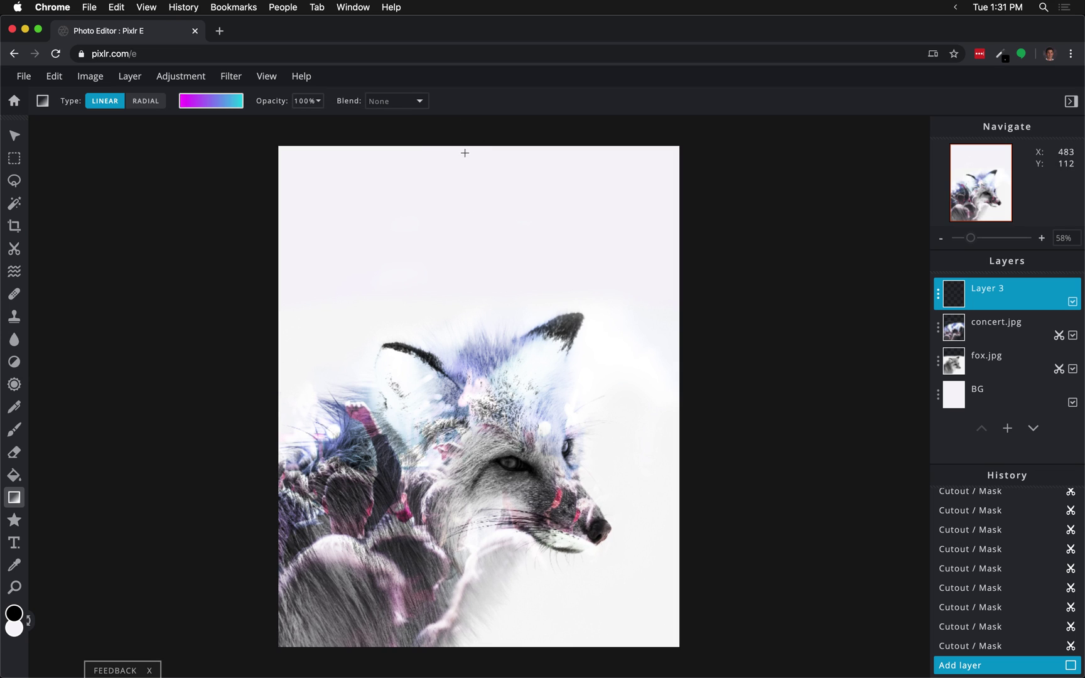
drag(467, 154, 495, 641)
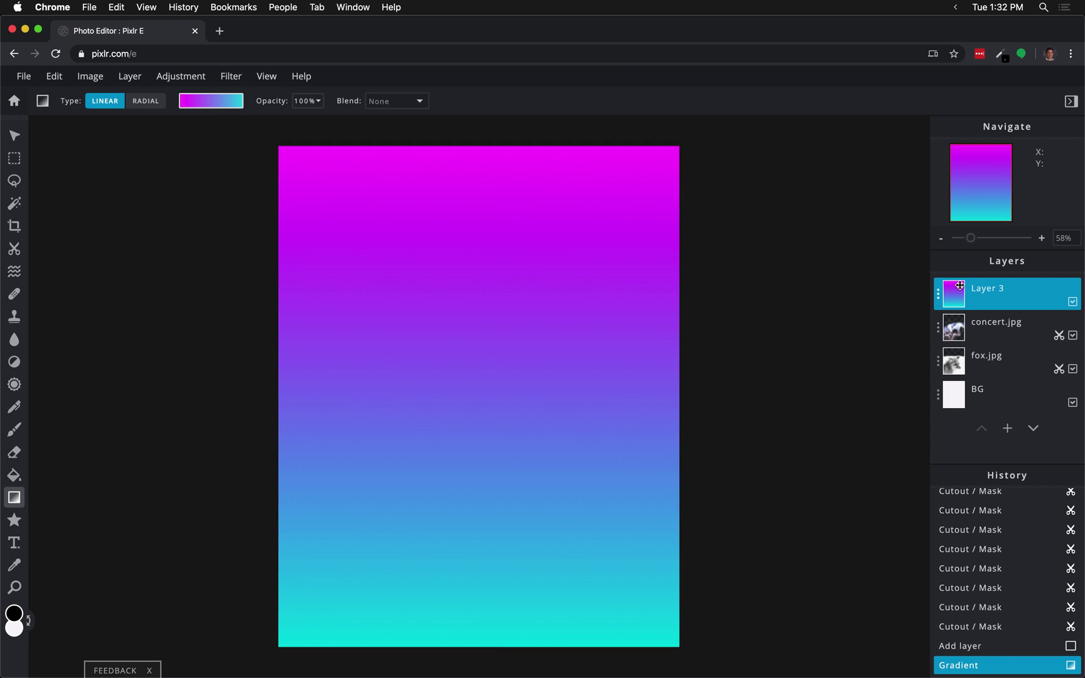
Step: Set Layer 3's blend mode to Overlay and duplicate it as Layer 3 copy
click(939, 297)
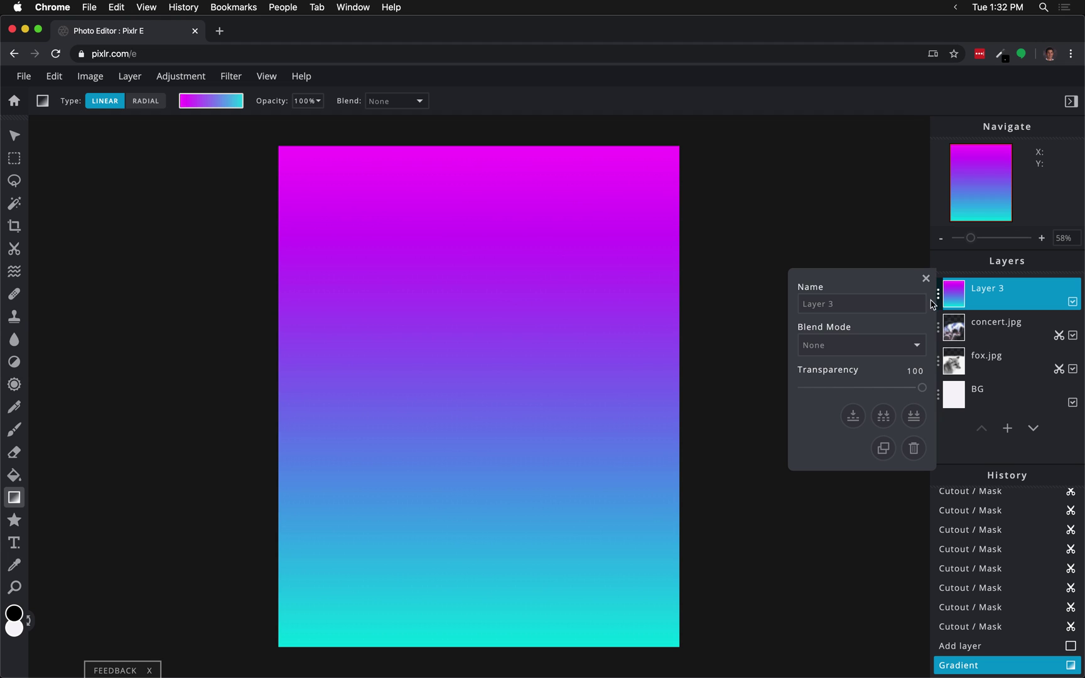
click(887, 345)
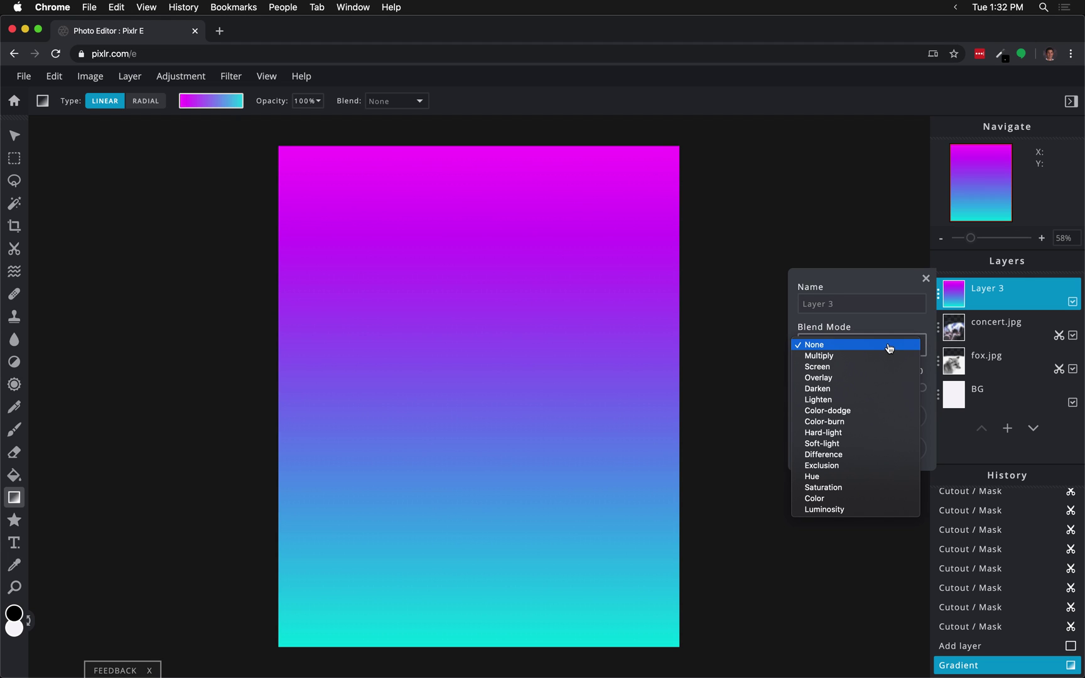
click(860, 378)
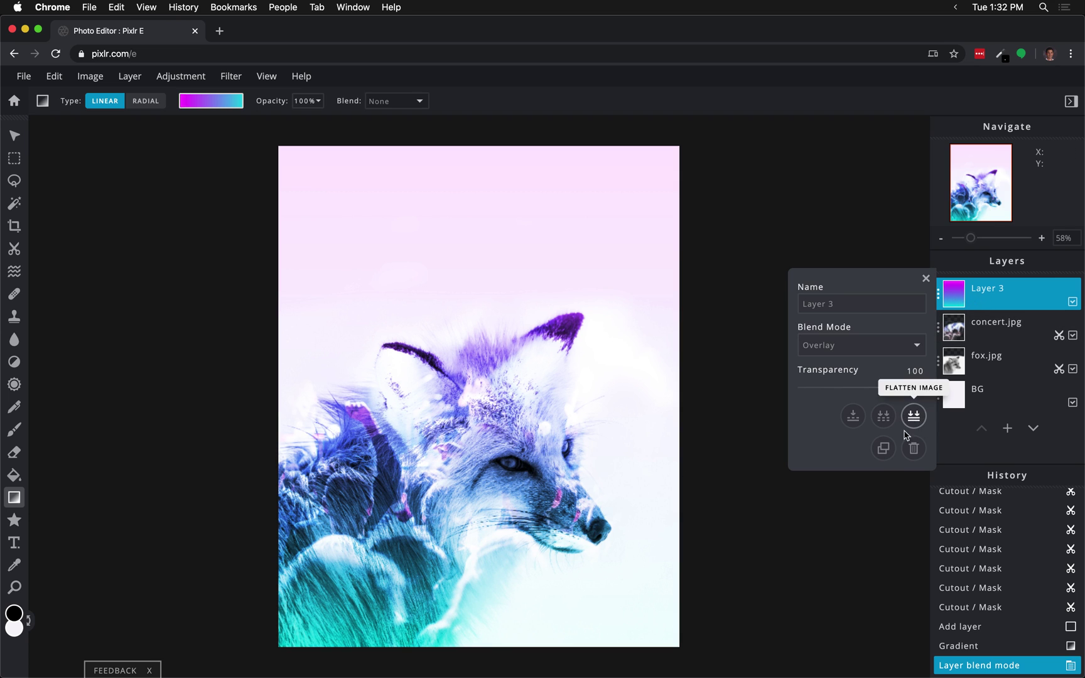
click(884, 448)
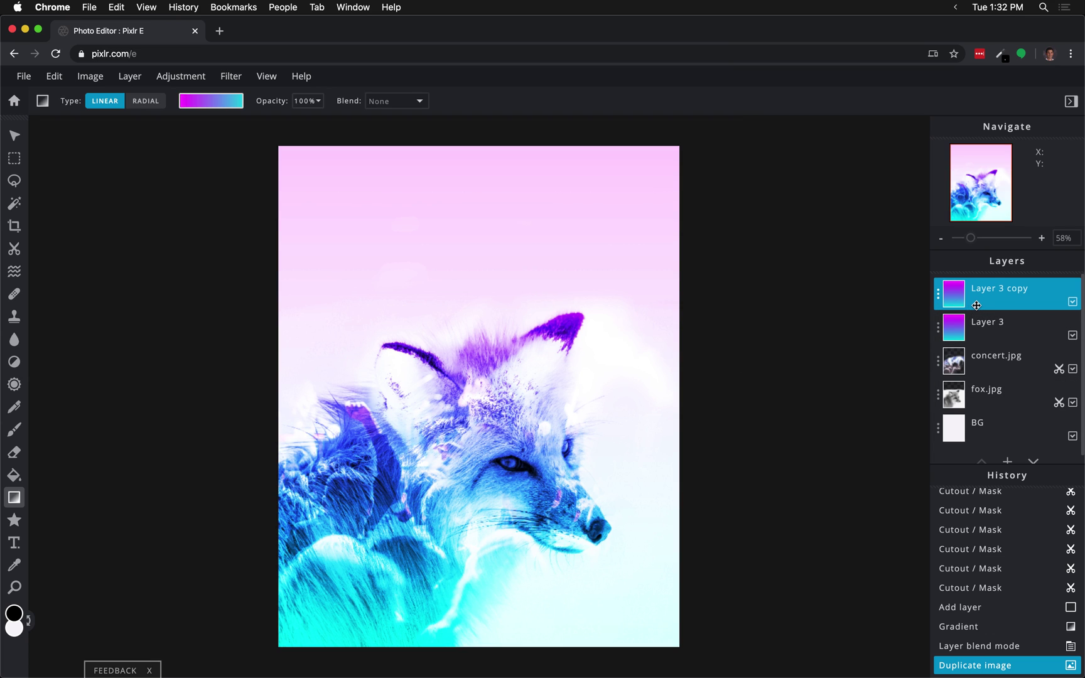
Step: Name the file 'Spirit Animal', choose PXD format and download it
click(23, 78)
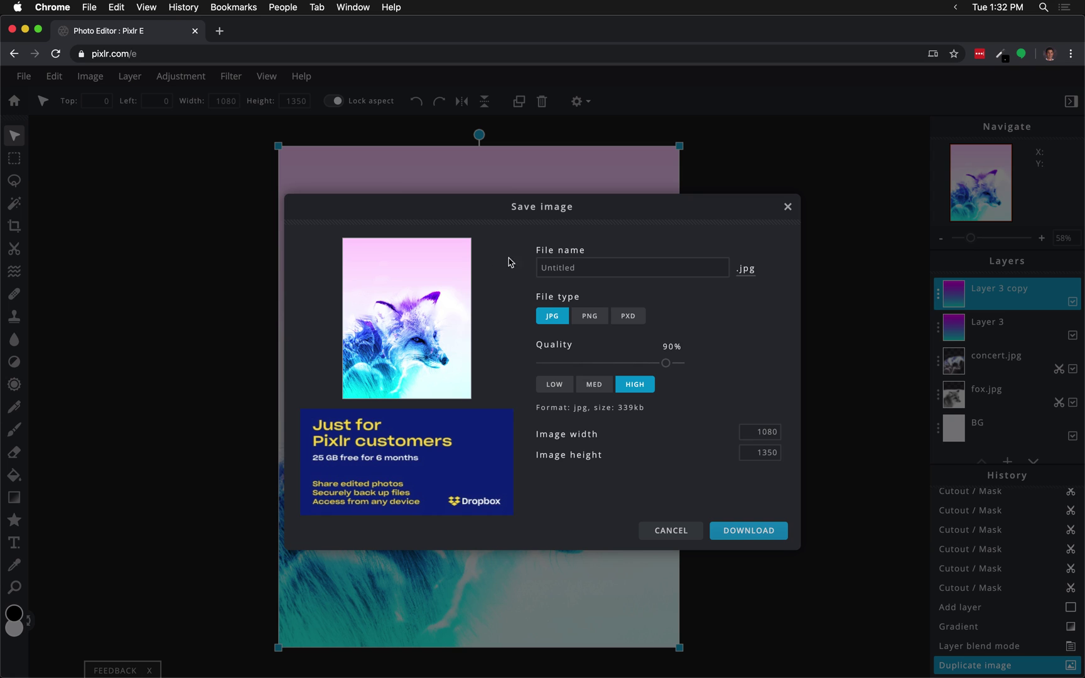
click(600, 268)
drag(601, 268, 493, 267)
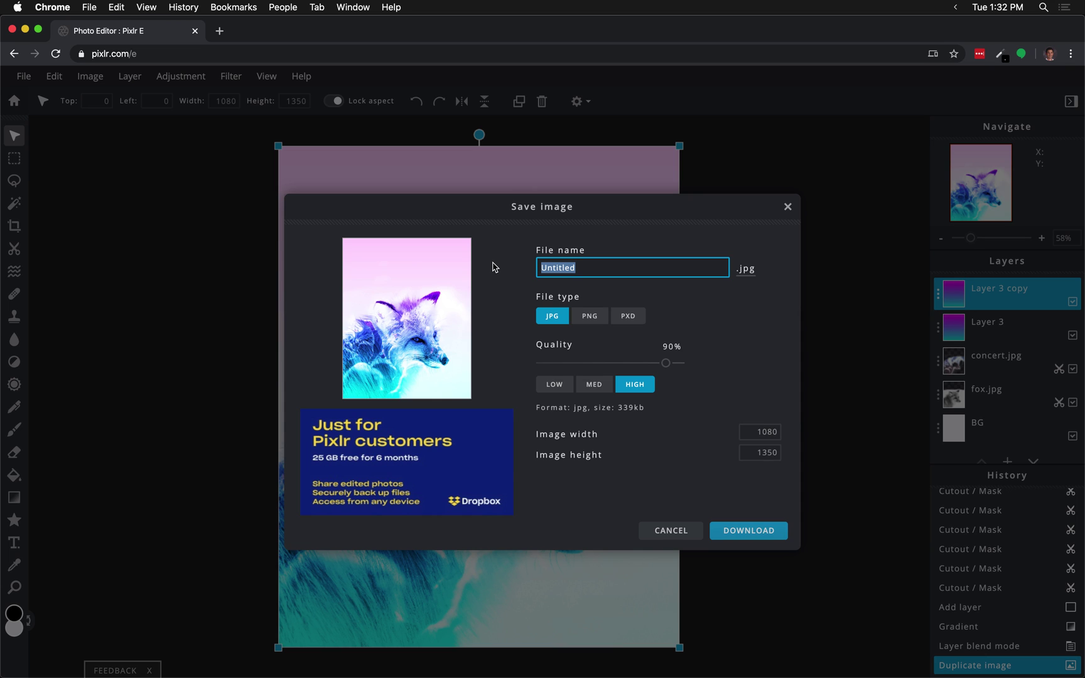
text(Spirit Animal)
click(629, 317)
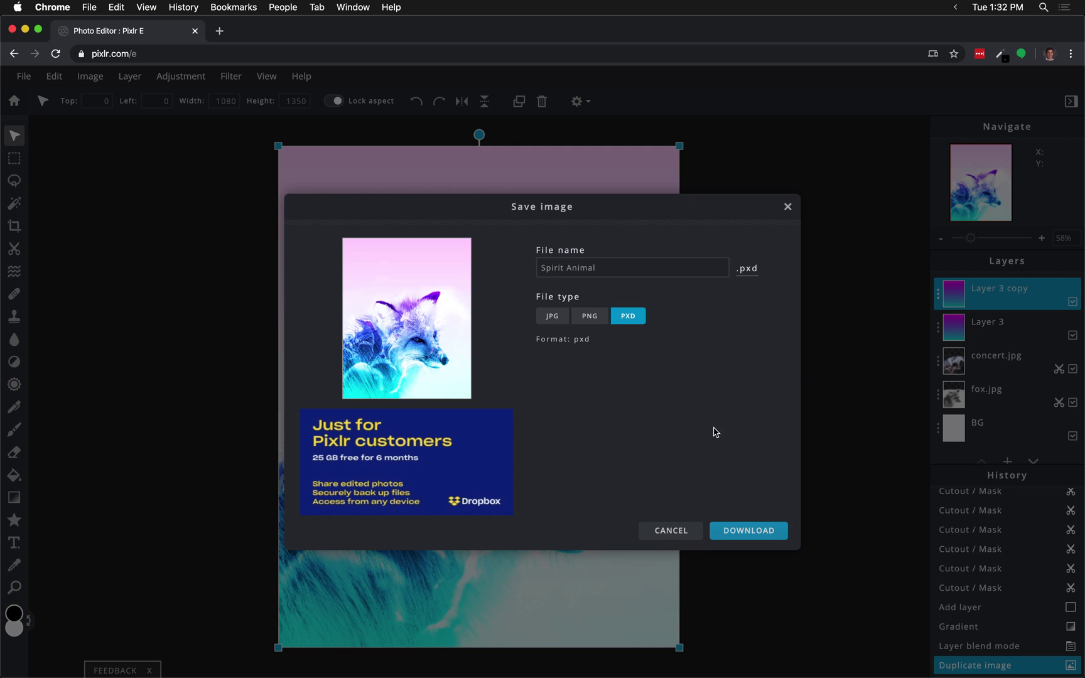
click(756, 533)
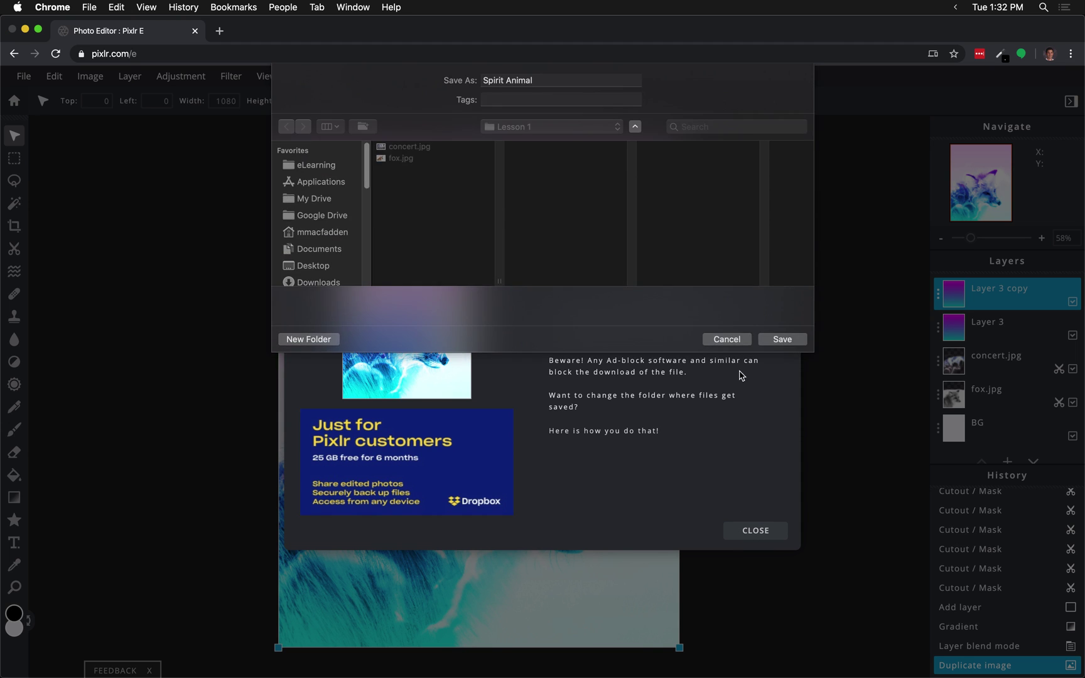
Step: Save Spirit Animal.pxd into eLearning > DGD161 > Lesson 1
click(322, 166)
click(446, 147)
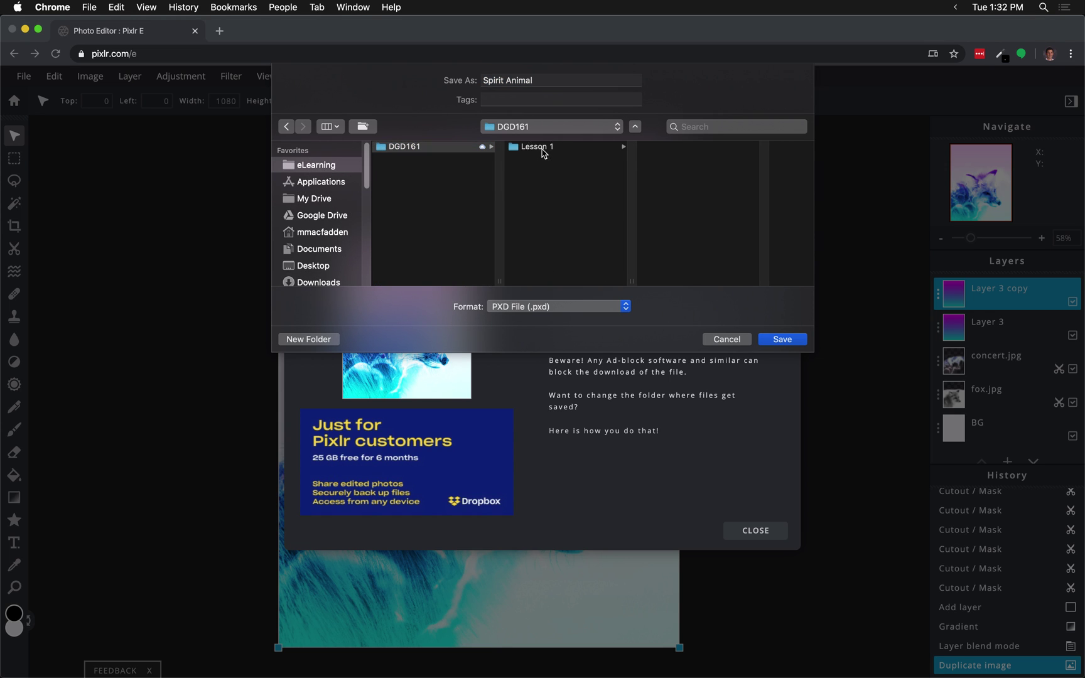
click(537, 147)
click(786, 344)
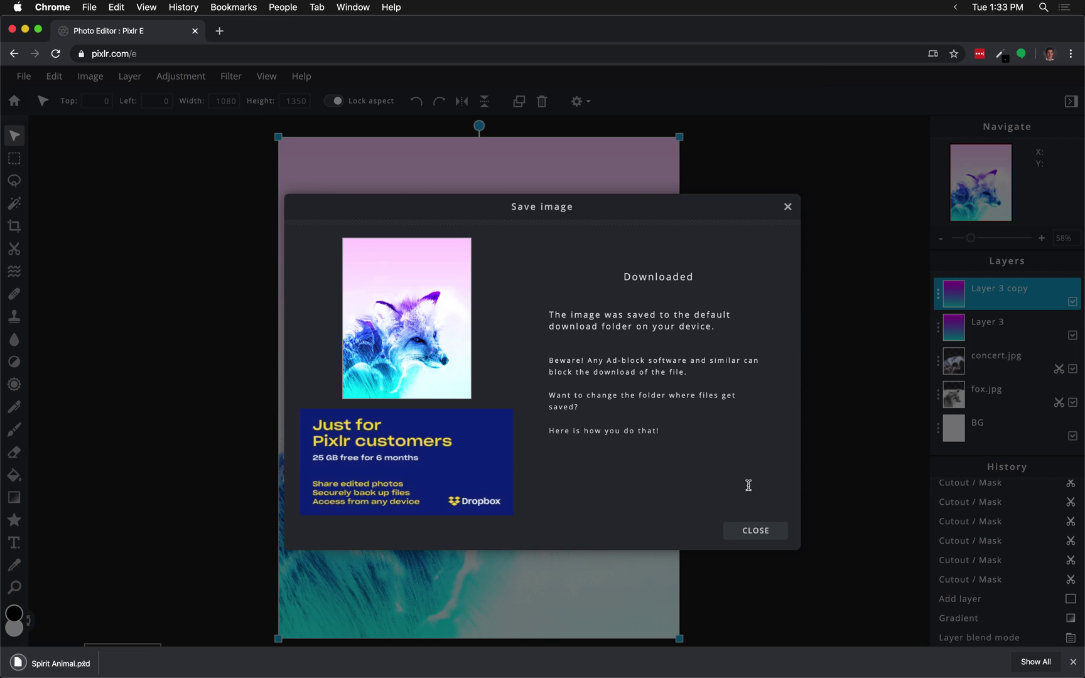
Step: Save a JPG copy named 'Spirit Animal' into the Lesson 1 folder
click(757, 531)
click(27, 76)
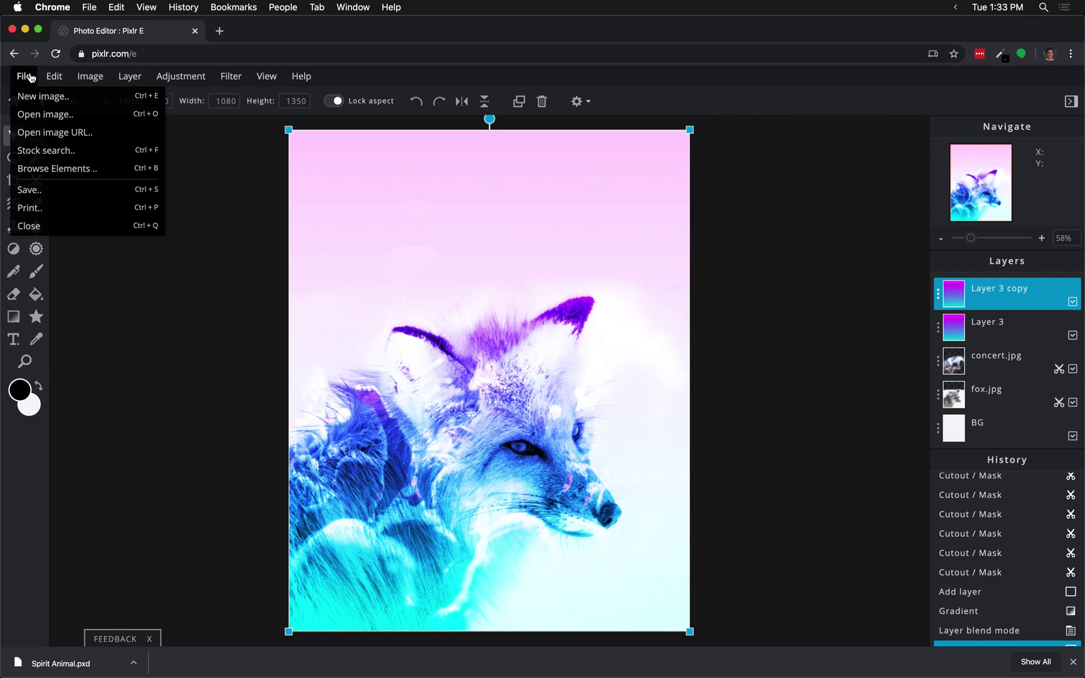
click(56, 191)
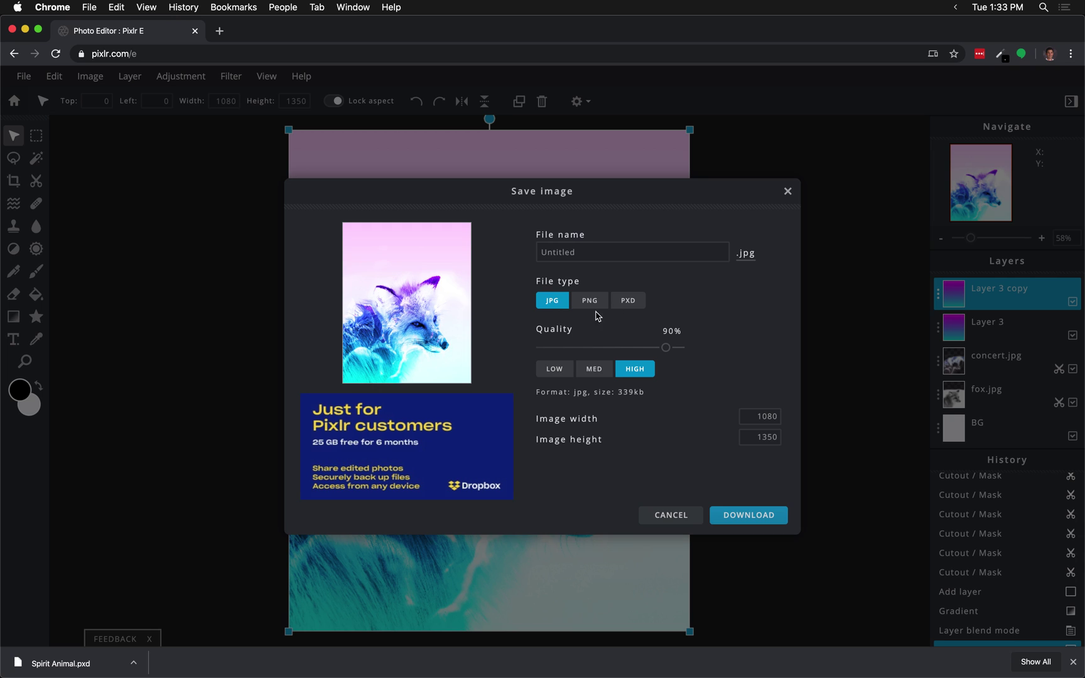
click(589, 250)
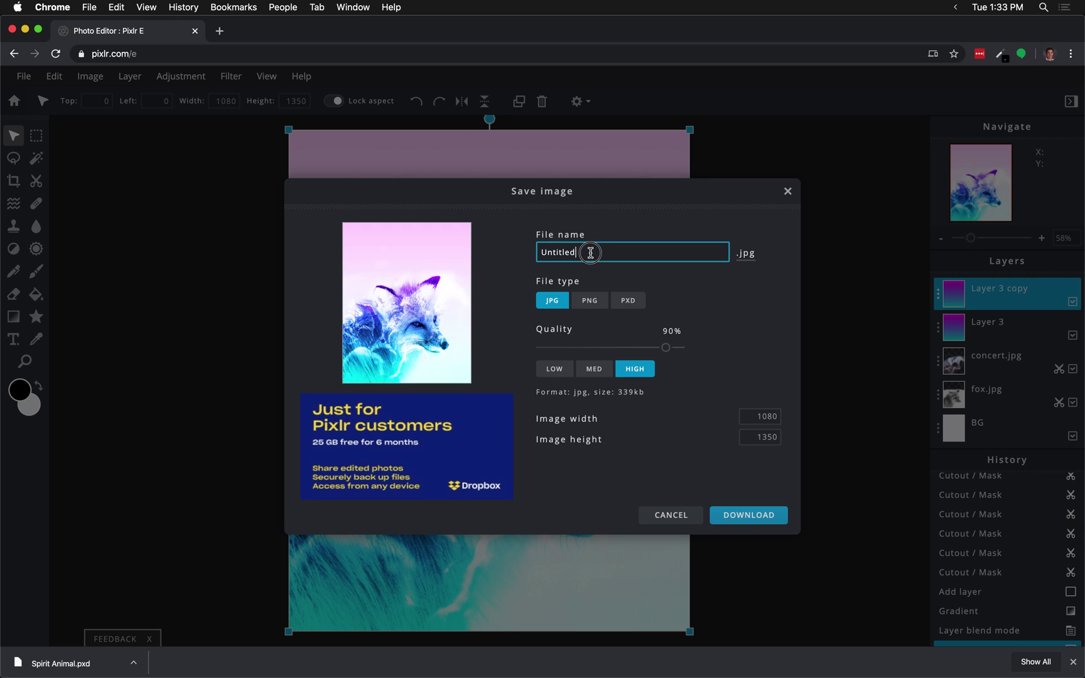
drag(588, 249, 513, 256)
text(Spirit Animal)
click(756, 515)
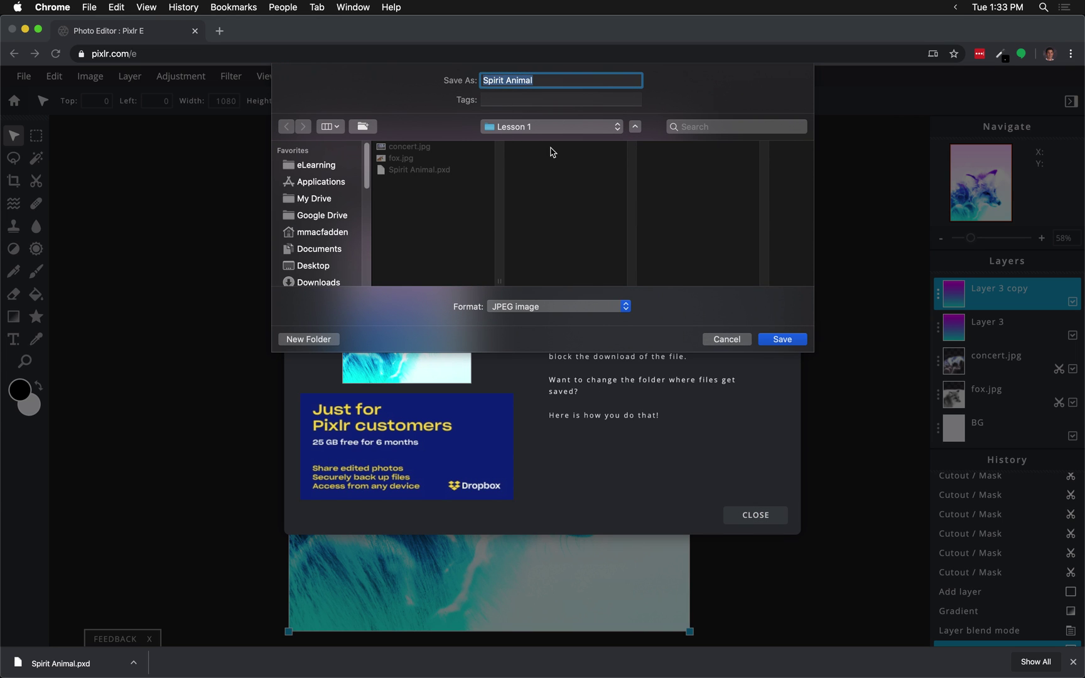
click(783, 340)
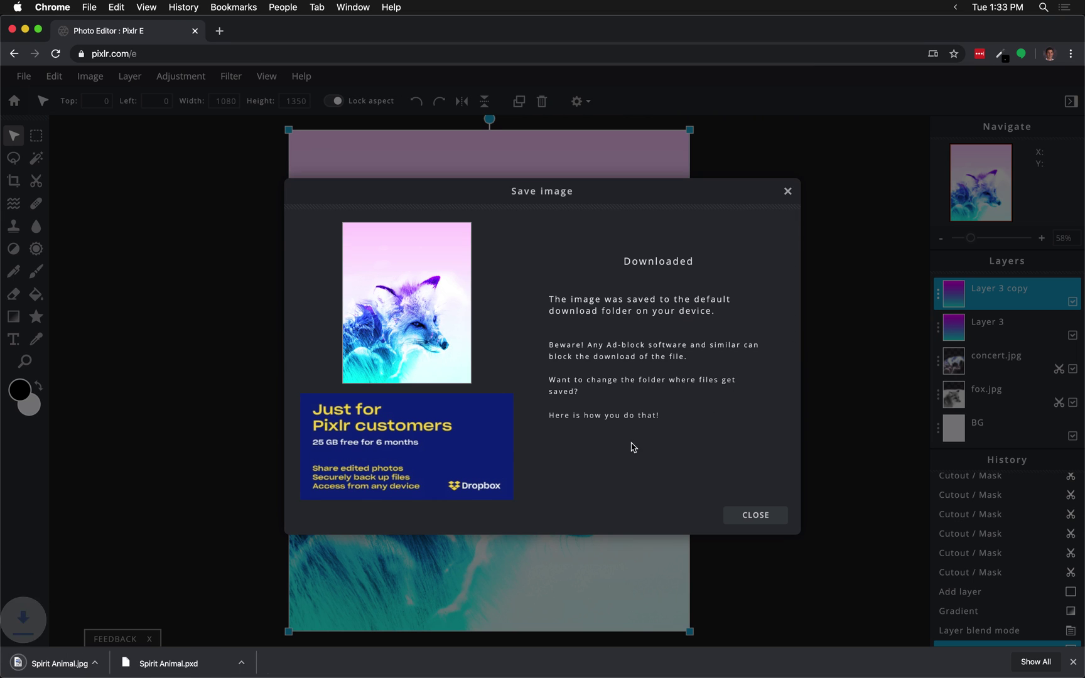